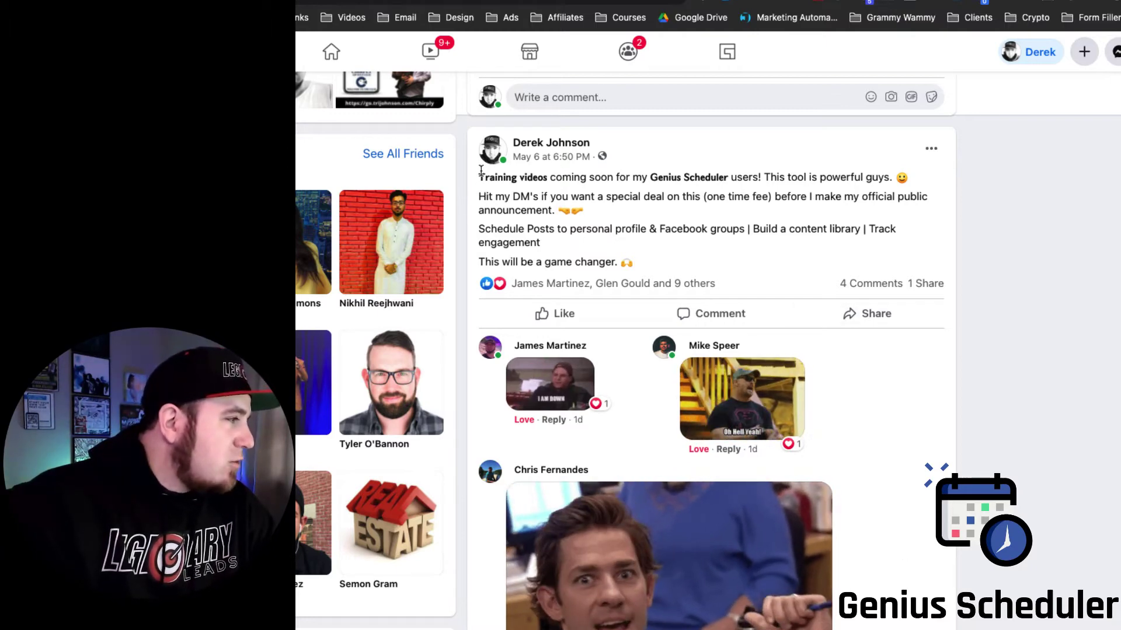
Step: Highlight parts of the post text, including 'Training videos', then bring up the May 2021 calendar
drag(478, 173, 698, 257)
click(695, 258)
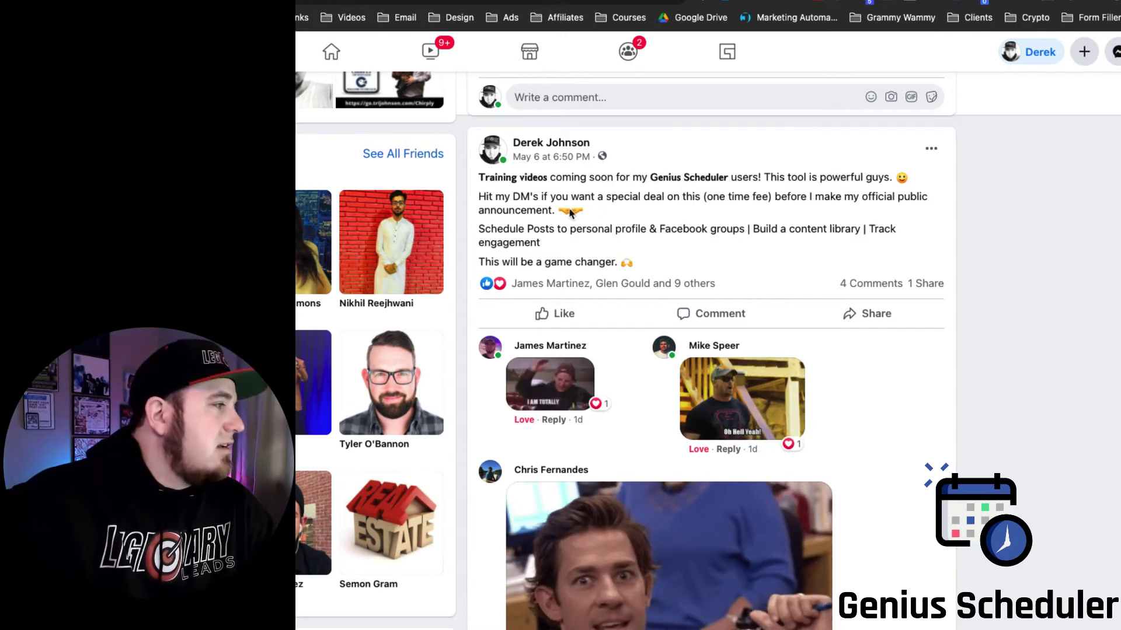
drag(478, 177, 548, 176)
click(743, 241)
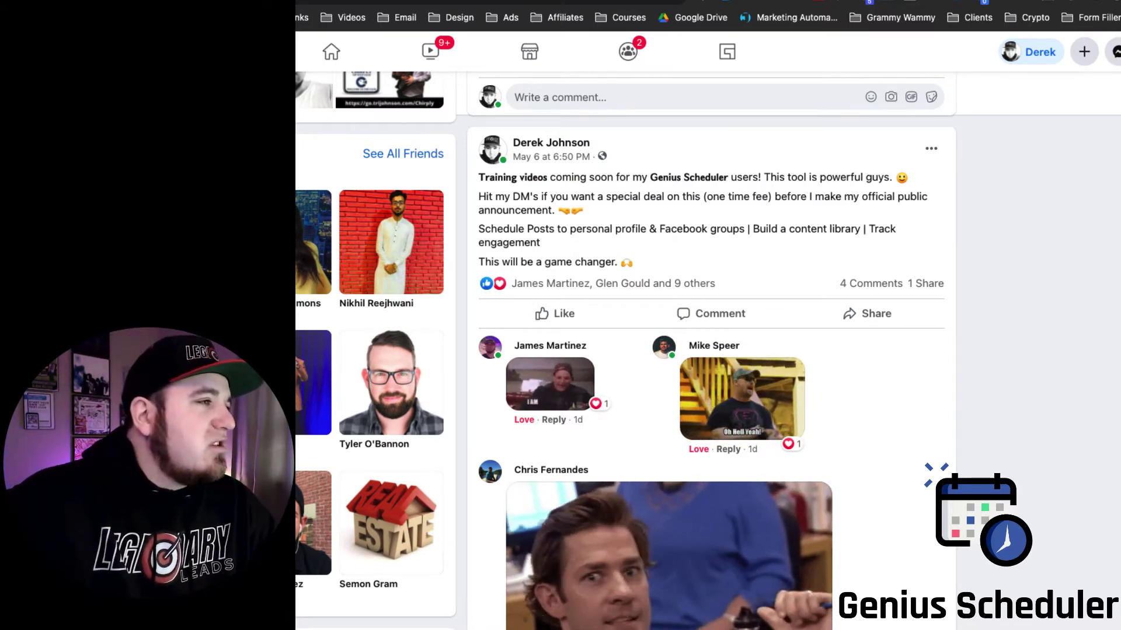
click(1093, 2)
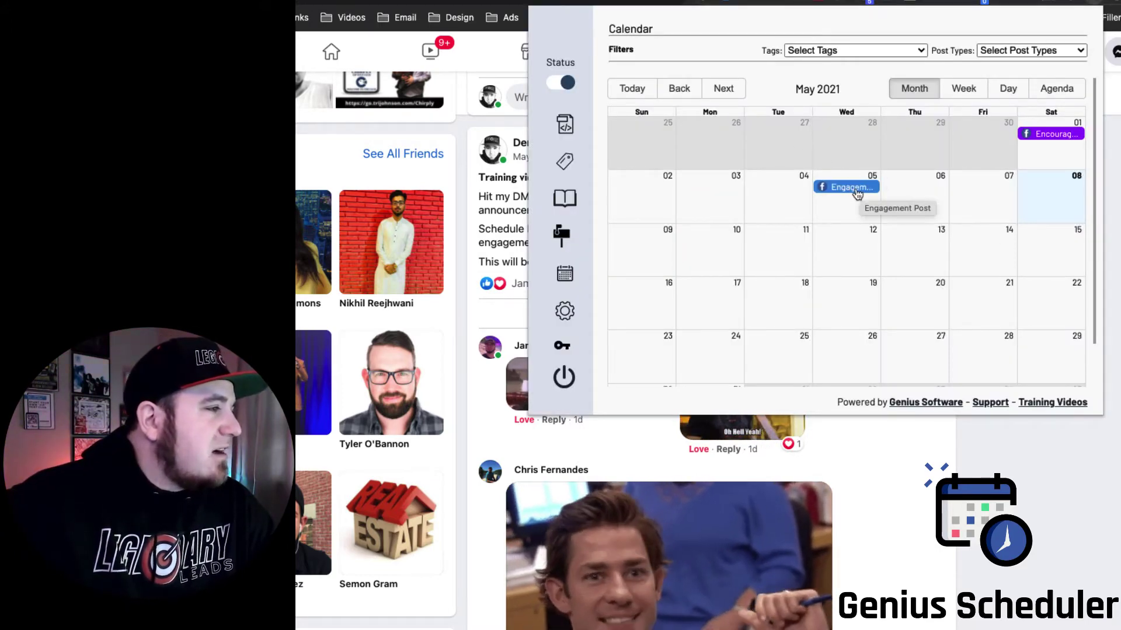
click(857, 193)
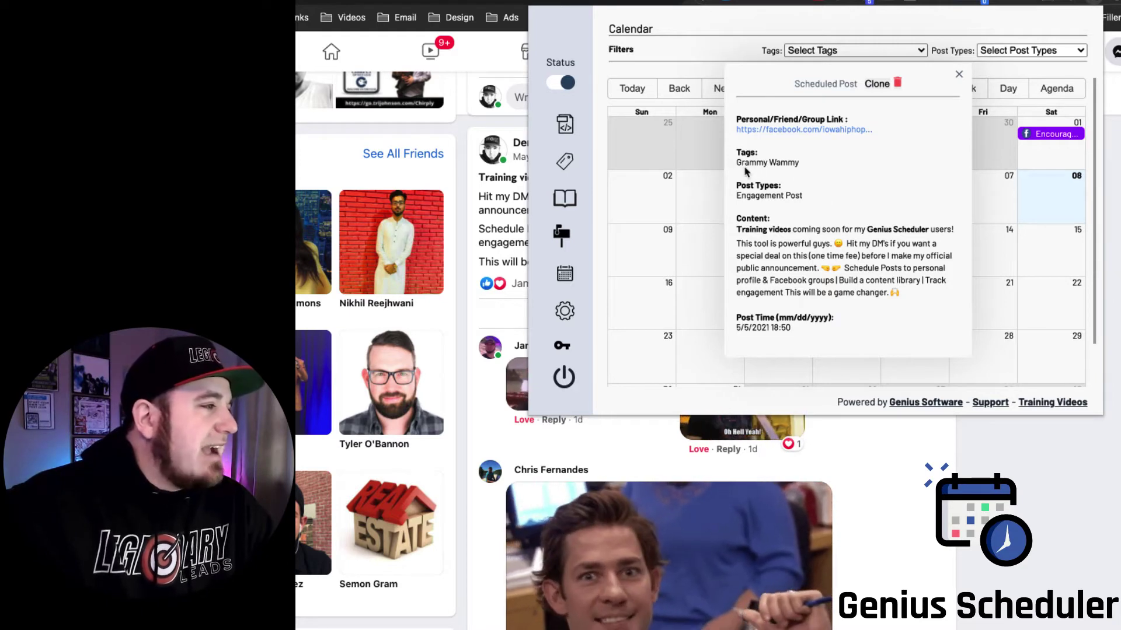
click(959, 77)
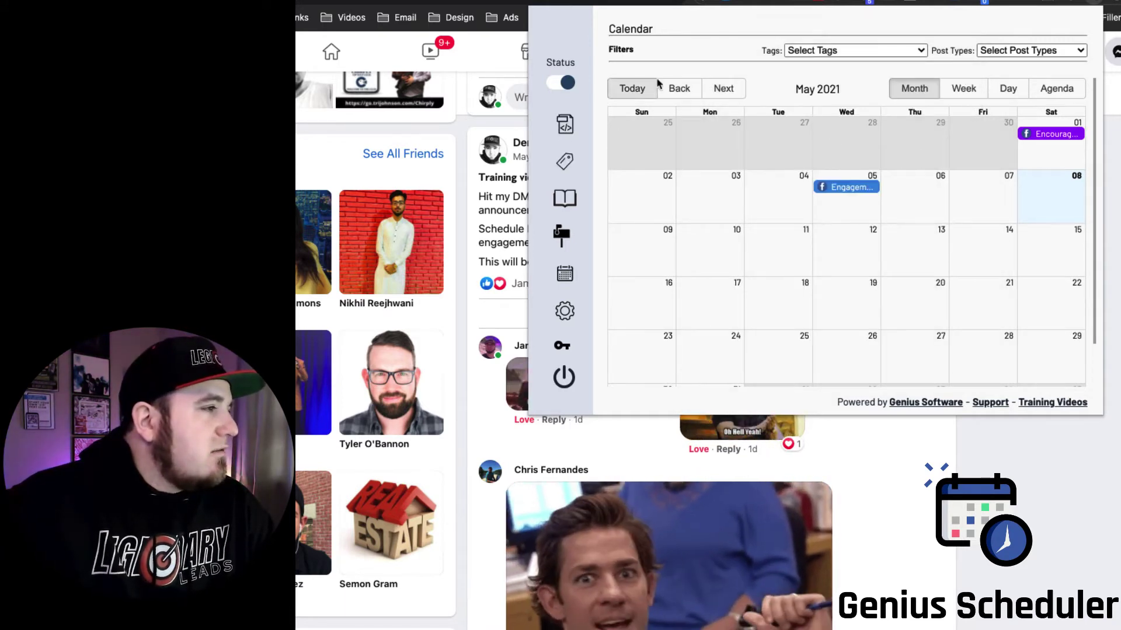
click(1057, 50)
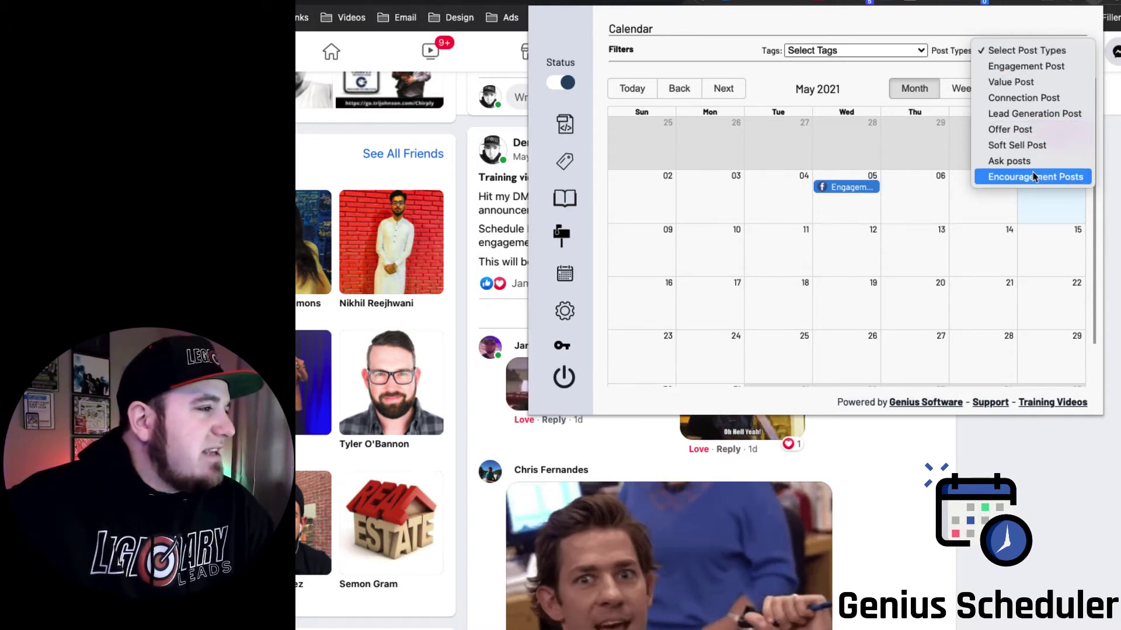
click(1018, 24)
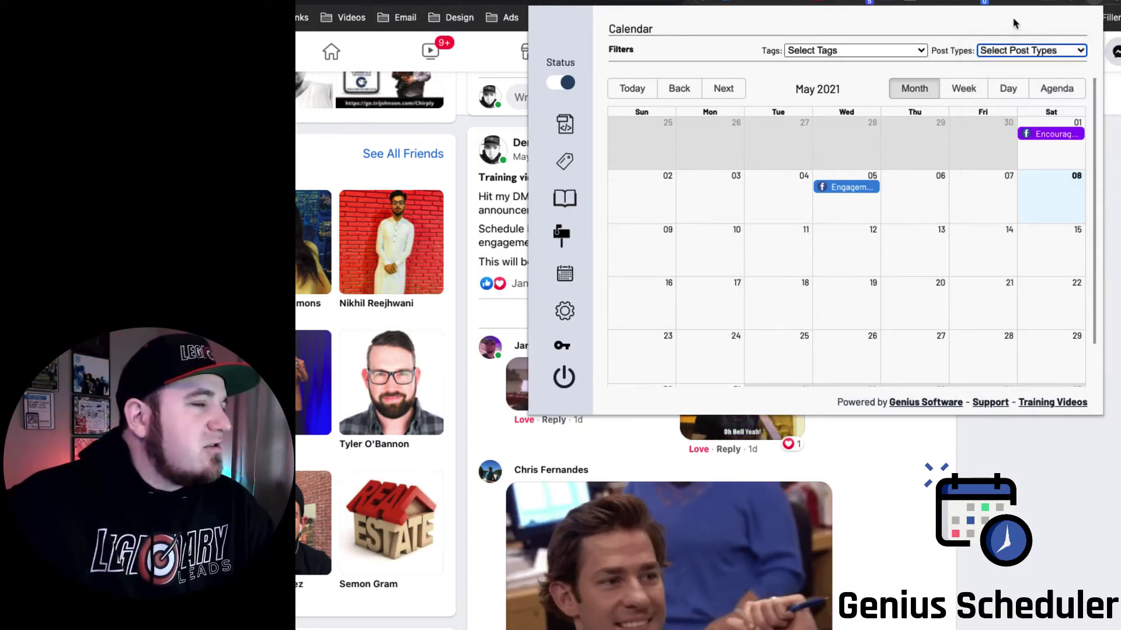
click(905, 52)
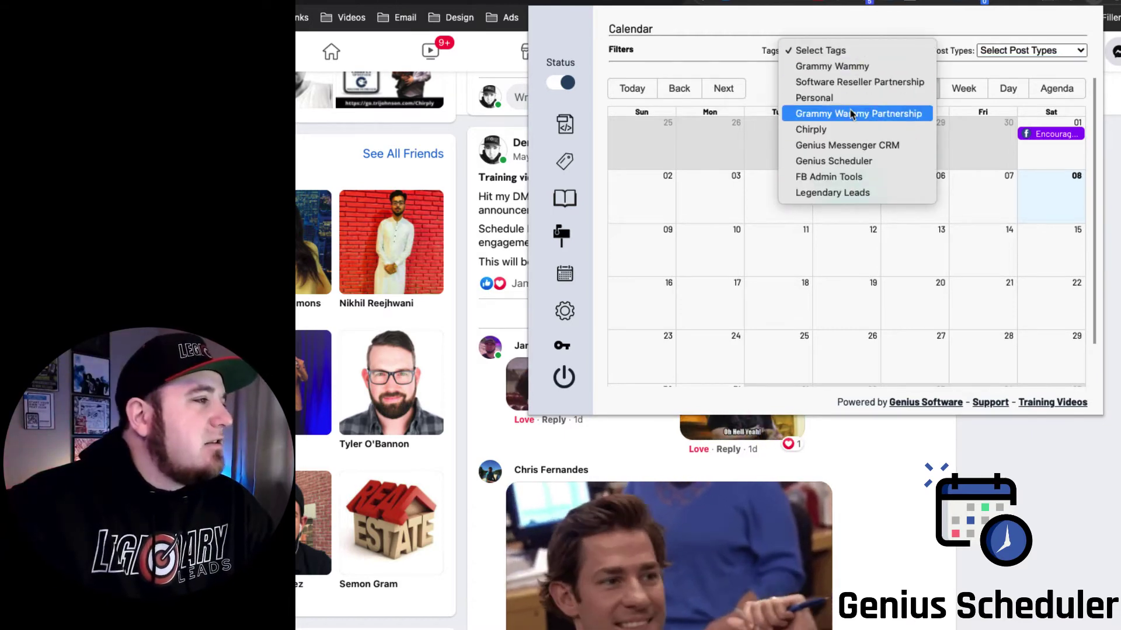
click(883, 27)
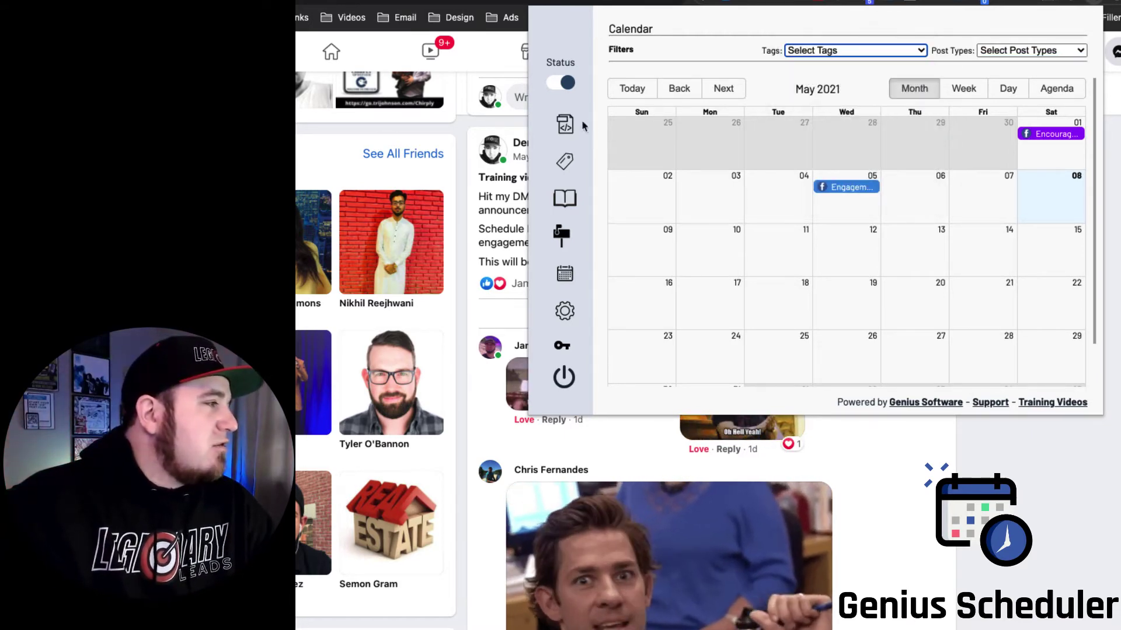
click(865, 51)
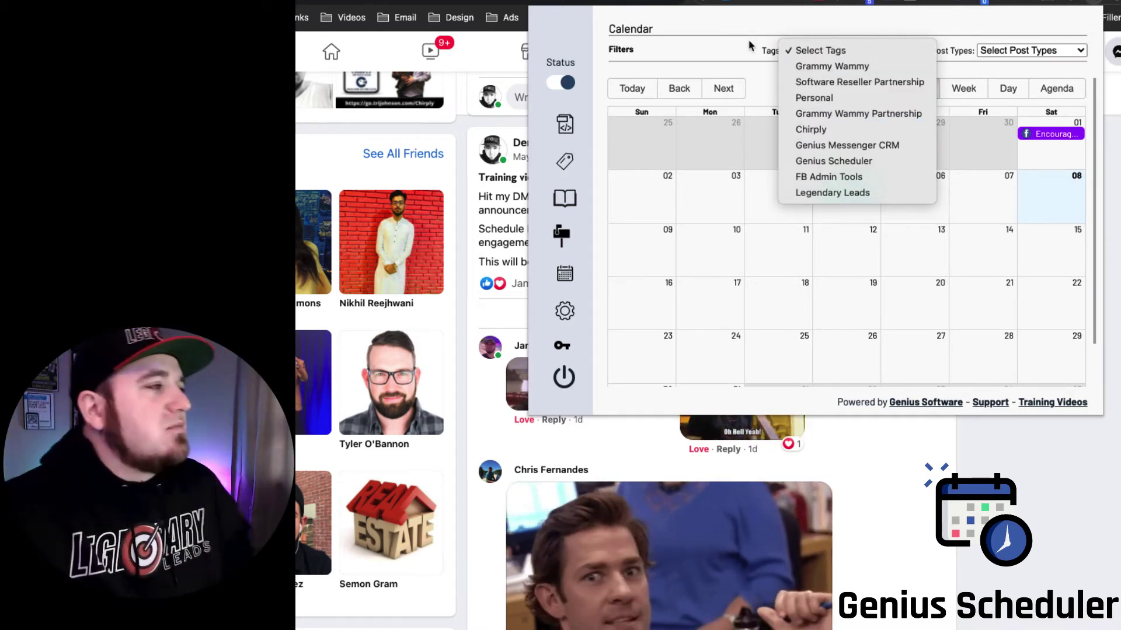
click(740, 40)
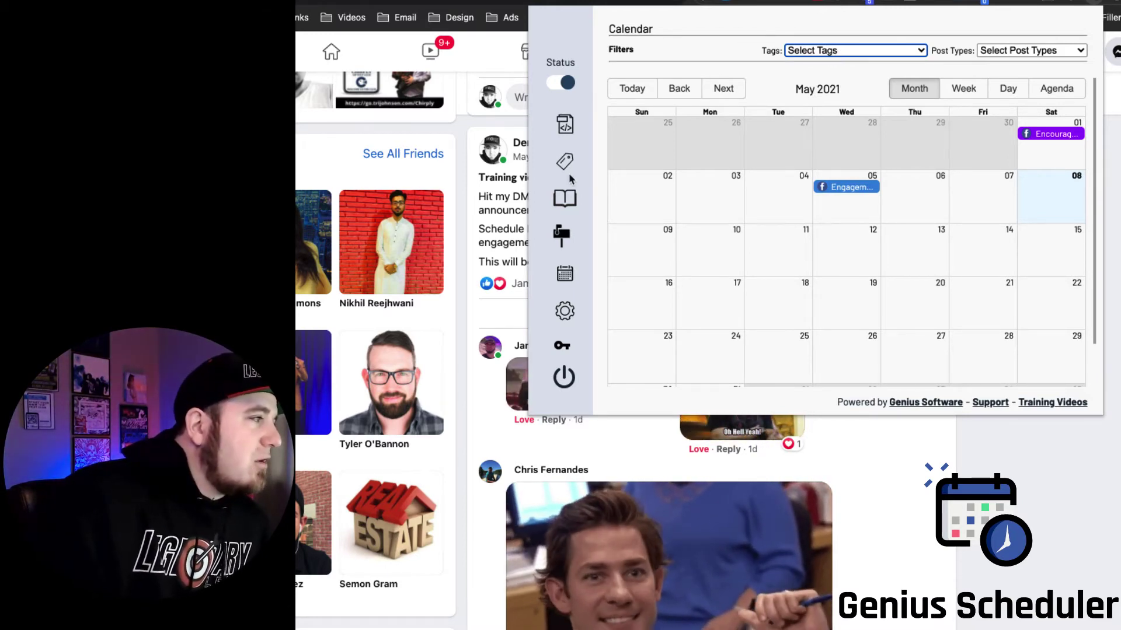
Step: Go through the Post Types and Tags panels to the Content Library's eight categories
click(566, 126)
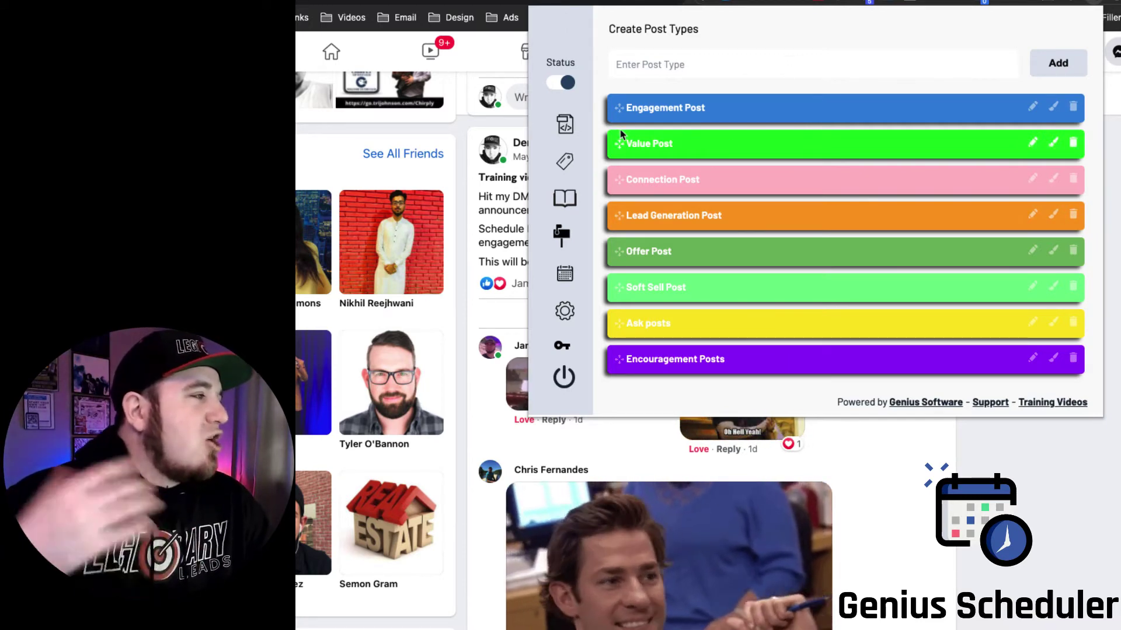
click(571, 155)
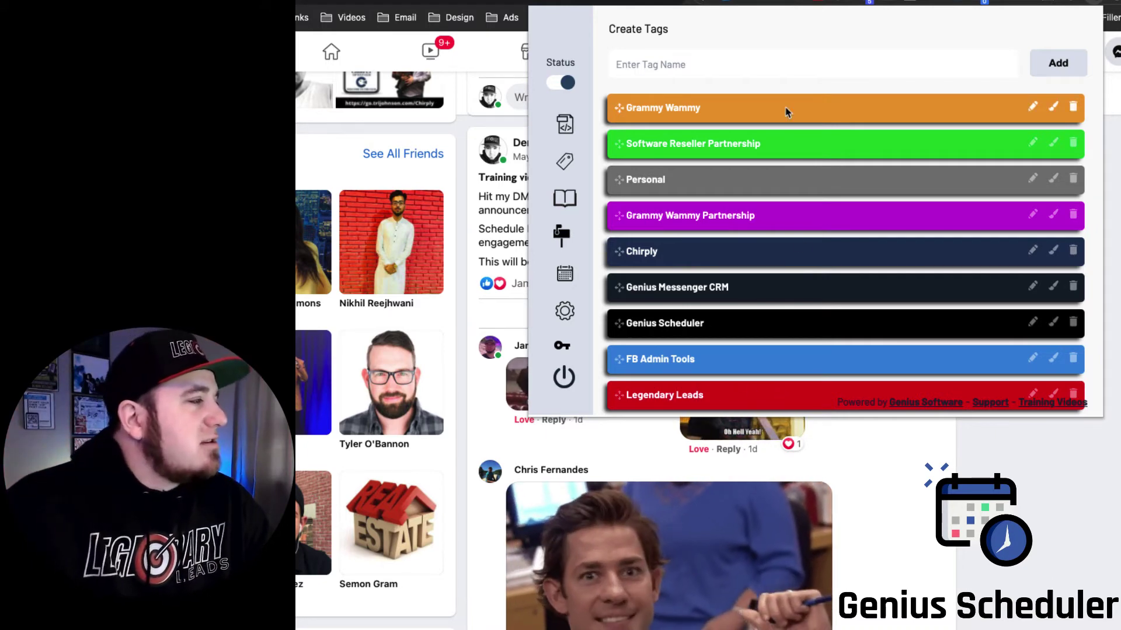
click(565, 204)
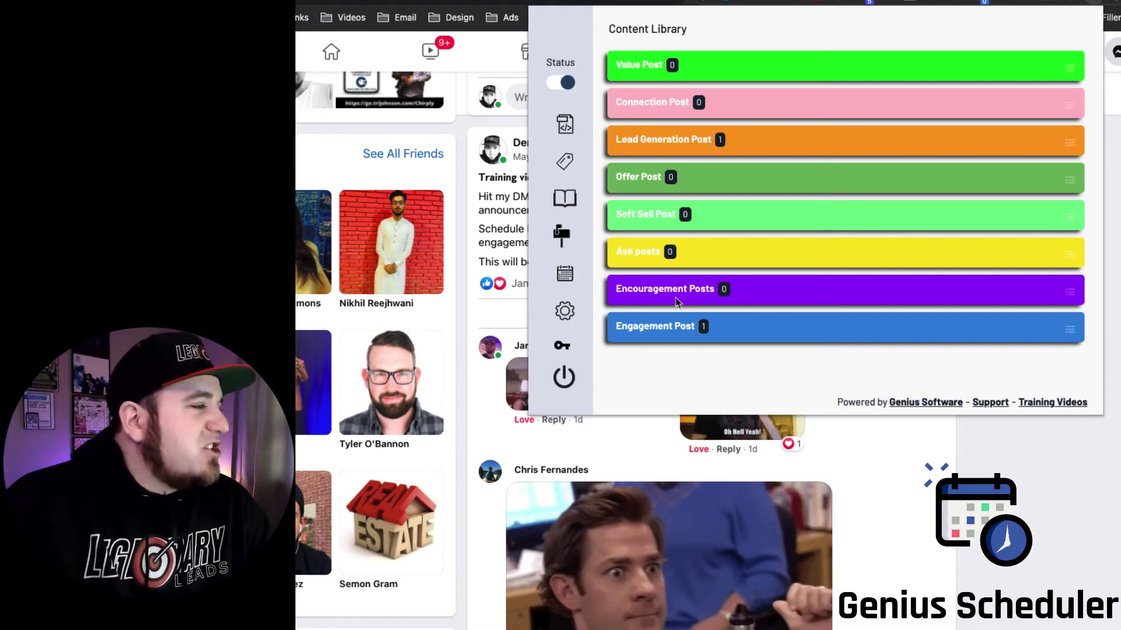
Step: Open a category's saved post and highlight its stats: 9 reactions, 4 comments, 0 shares
click(700, 331)
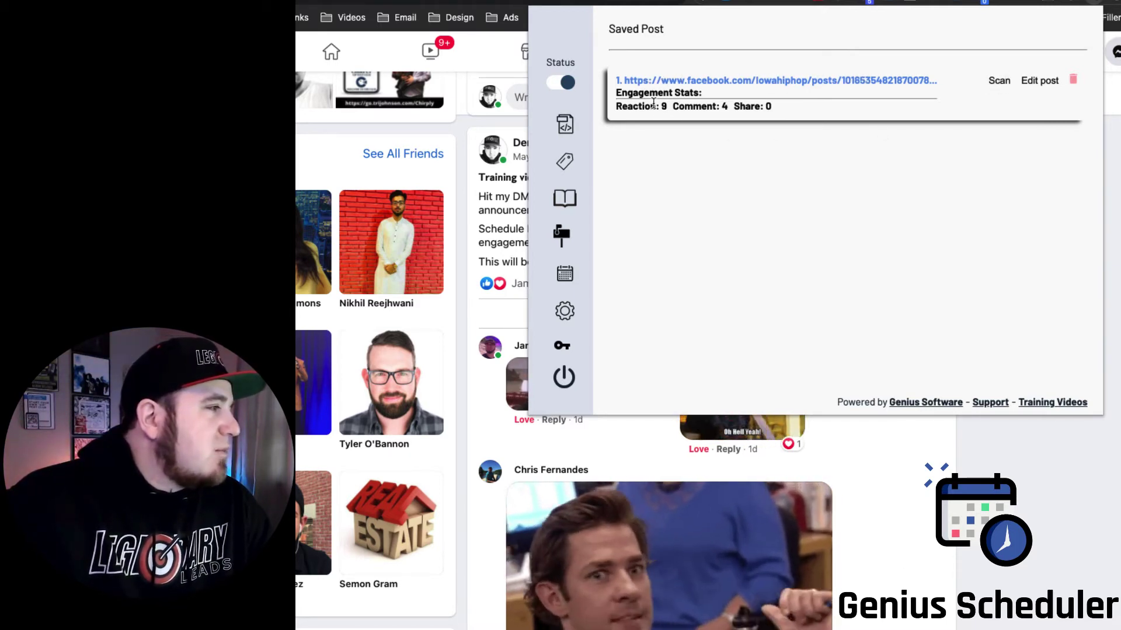
drag(624, 107, 785, 112)
click(789, 111)
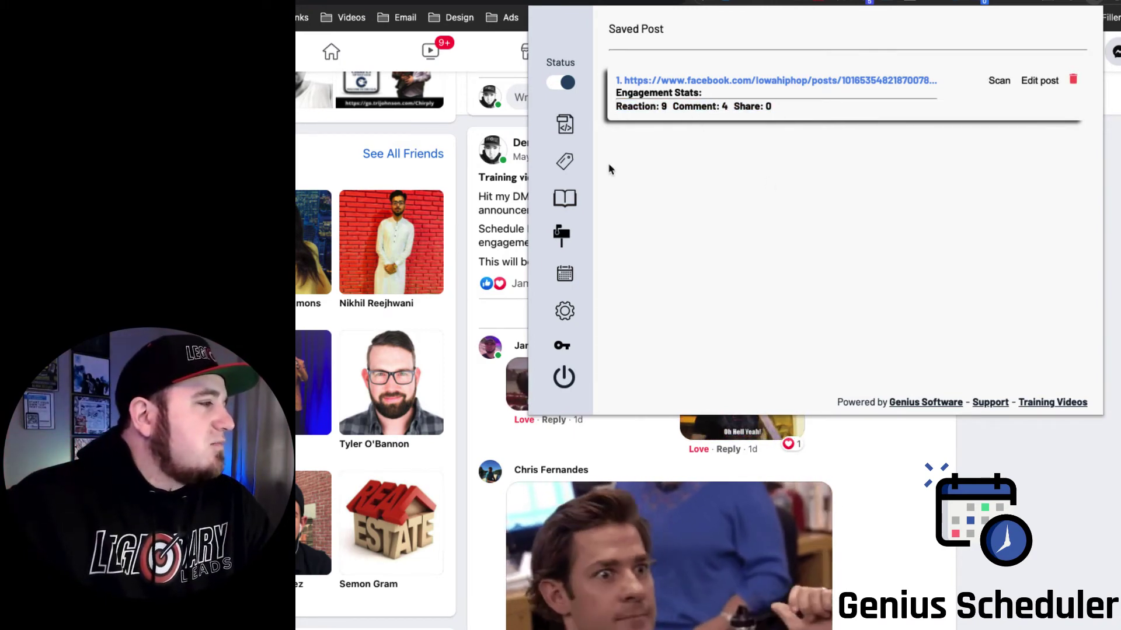
Step: Back on Facebook, choose Genius Scheduler - Save Post for the purple Charter Partner post
key(Escape)
scroll(937, 298, up, 8)
scroll(937, 299, up, 12)
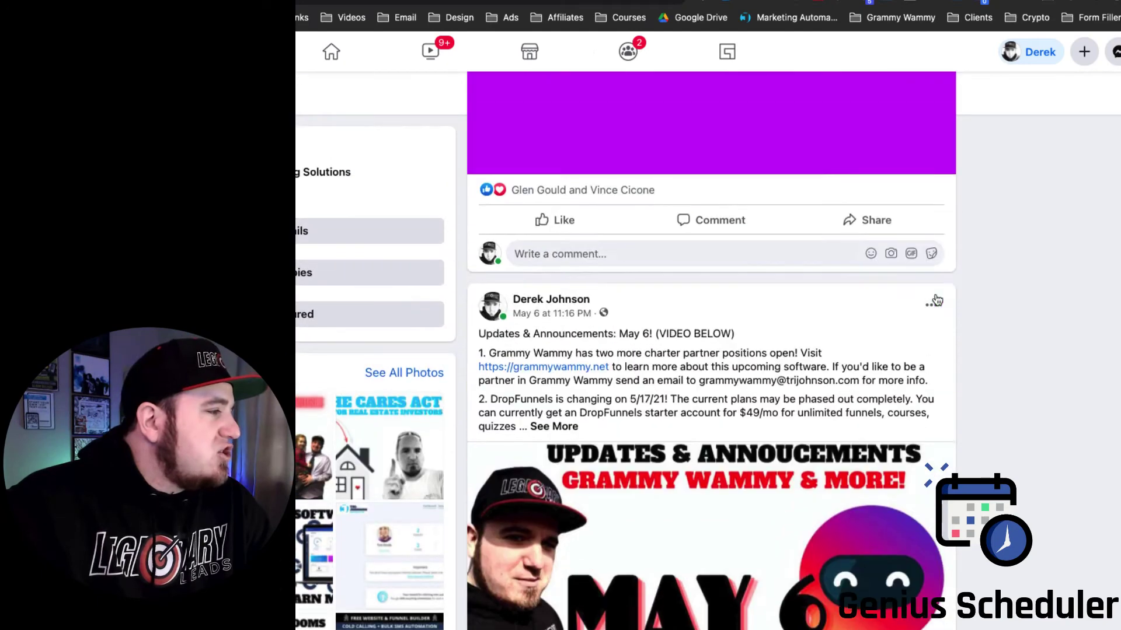
scroll(900, 354, down, 2)
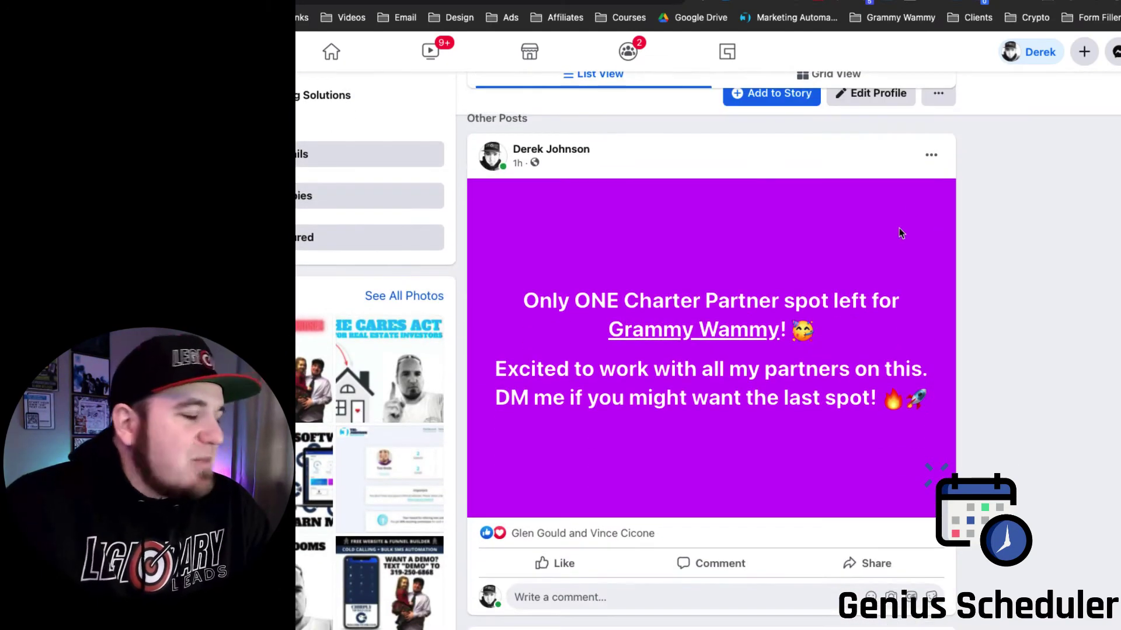
click(930, 153)
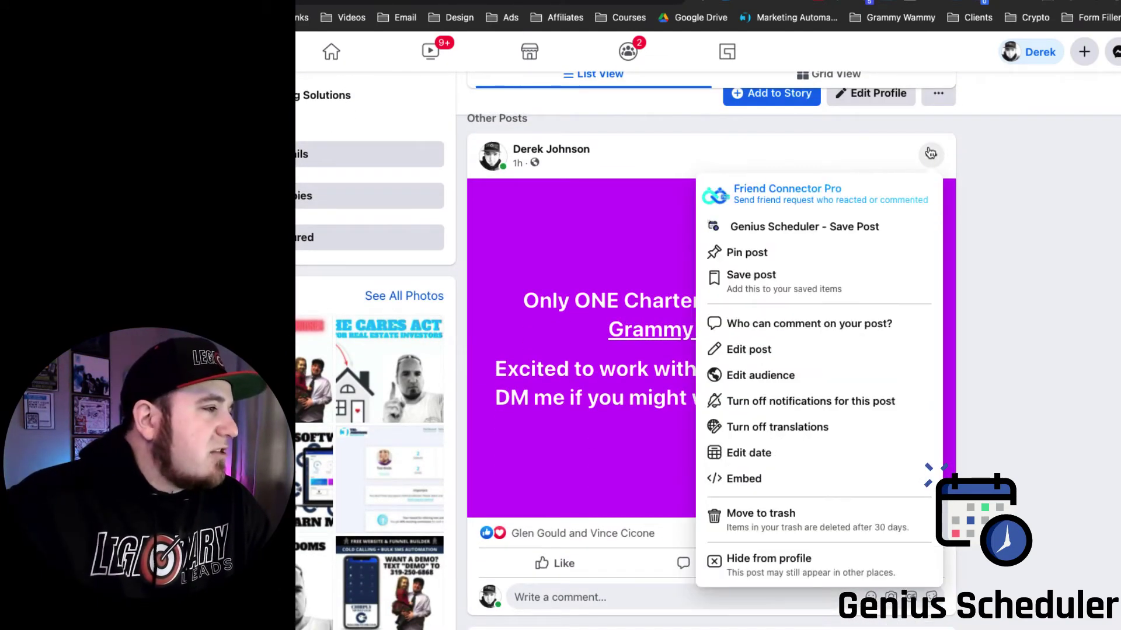
click(841, 227)
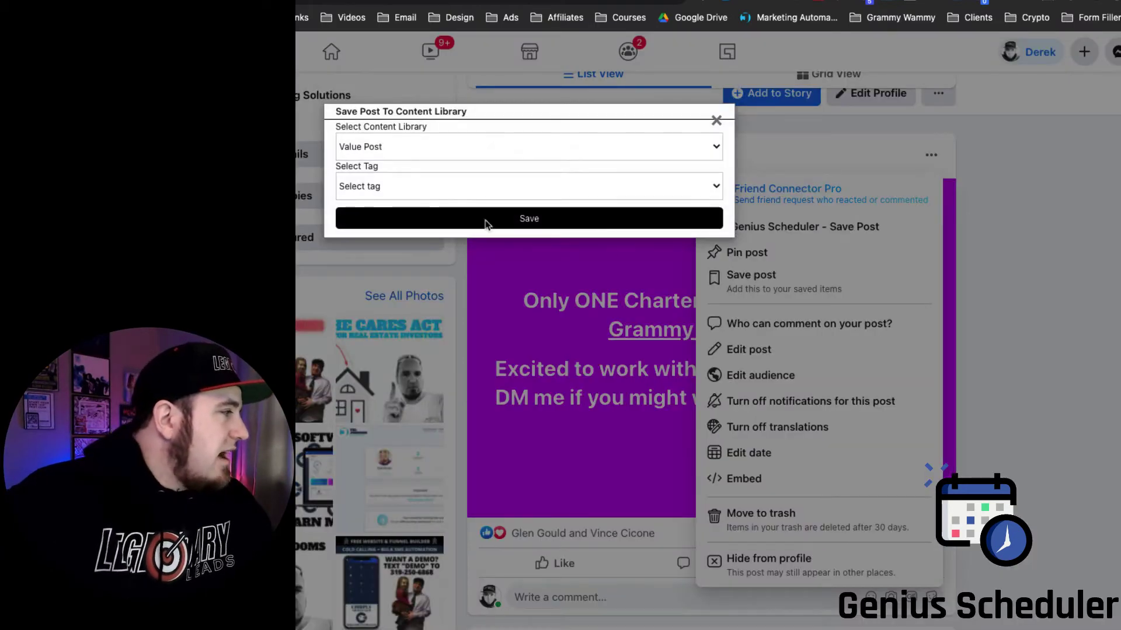
Step: File the post under Ask posts with tag Grammy Wammy, save it, and reopen the Content Library
click(433, 154)
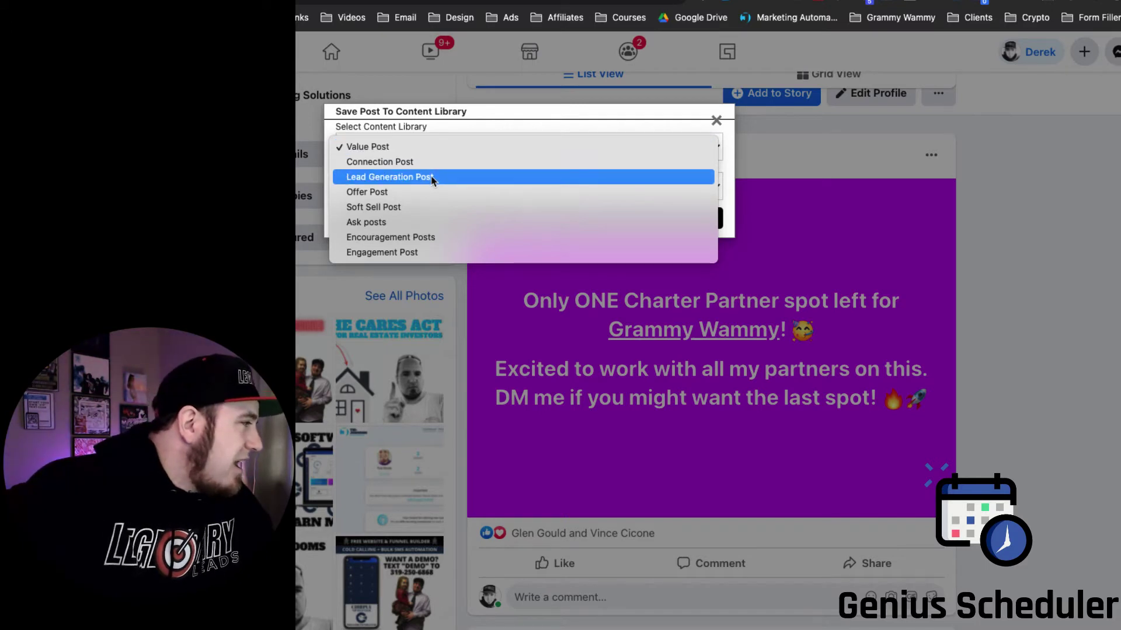
click(415, 222)
click(461, 199)
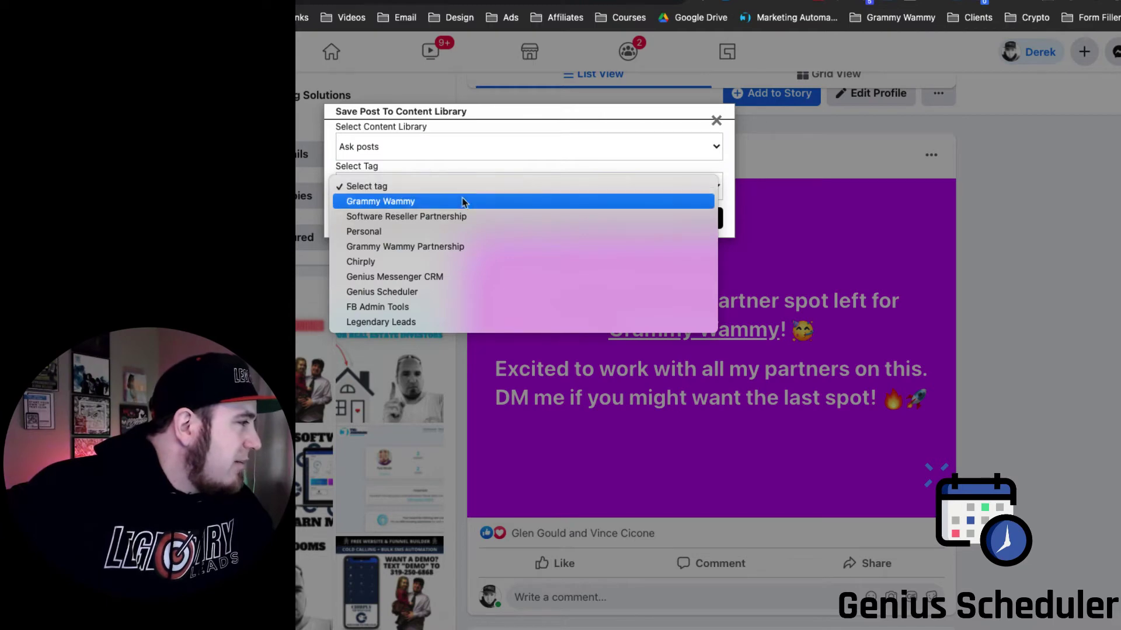
click(461, 201)
click(531, 218)
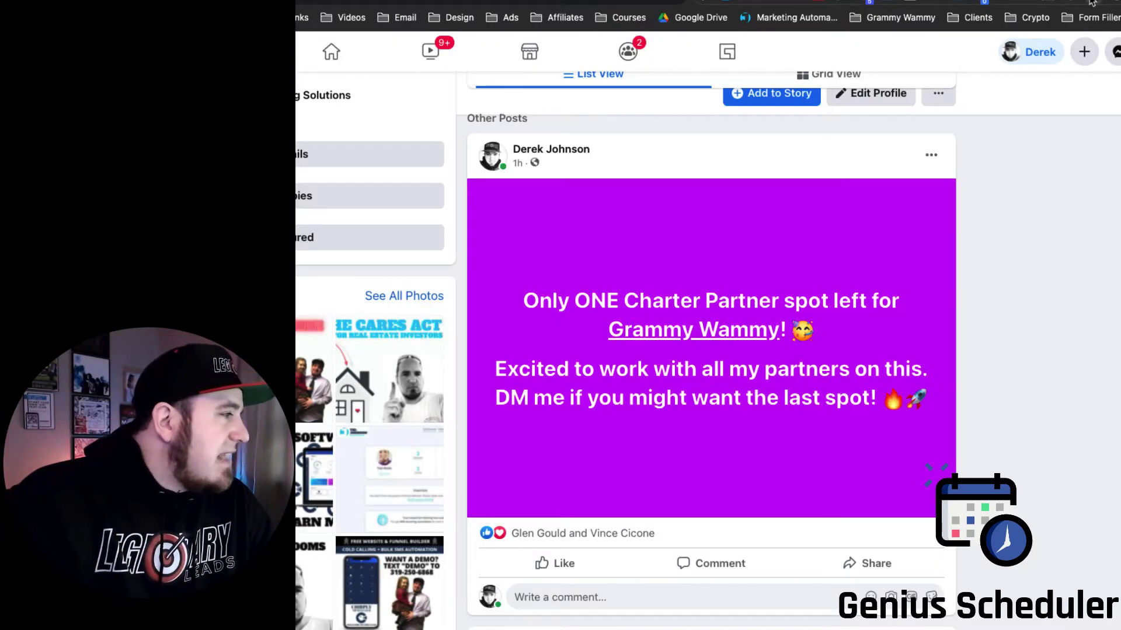
click(1091, 2)
click(566, 208)
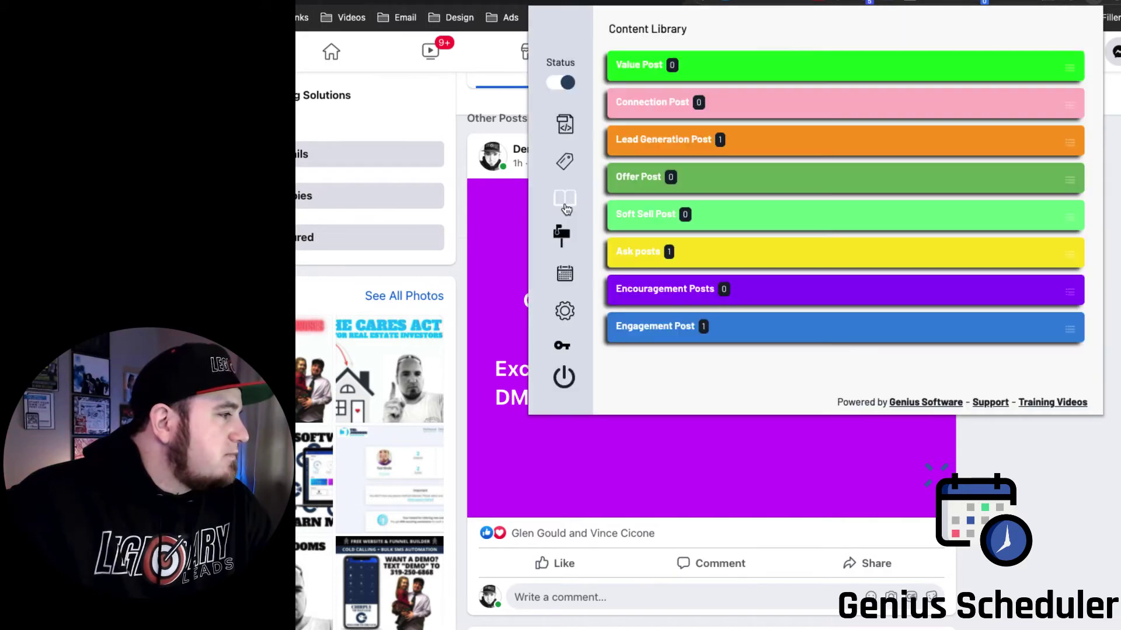
Step: Queue an engagement scan of the saved Ask post, then list the two scheduled posts
click(667, 251)
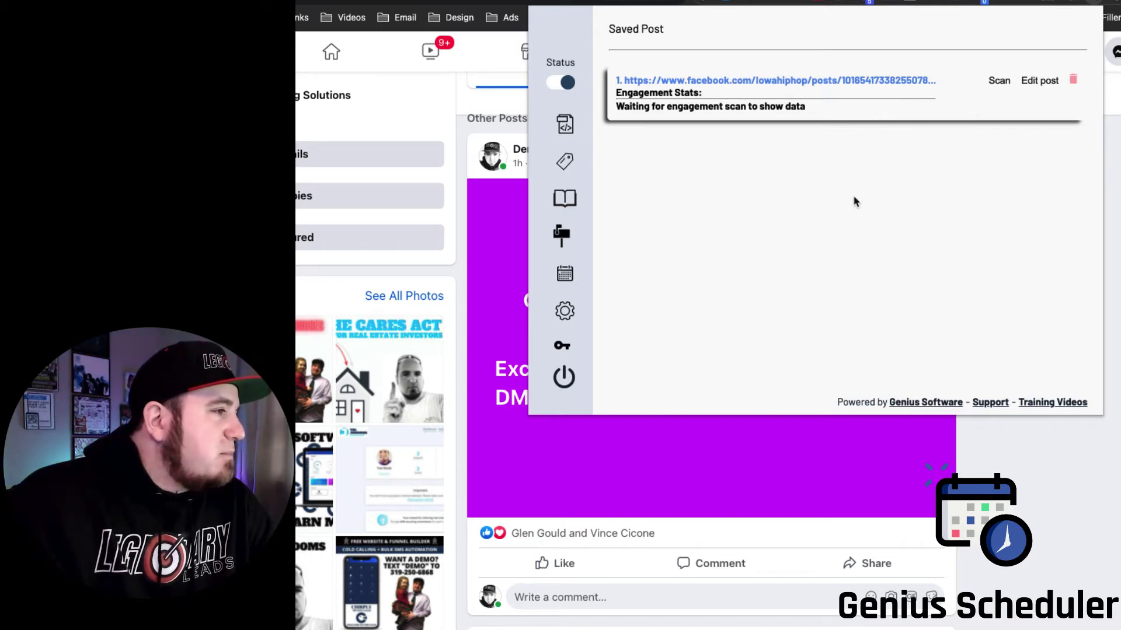
click(999, 81)
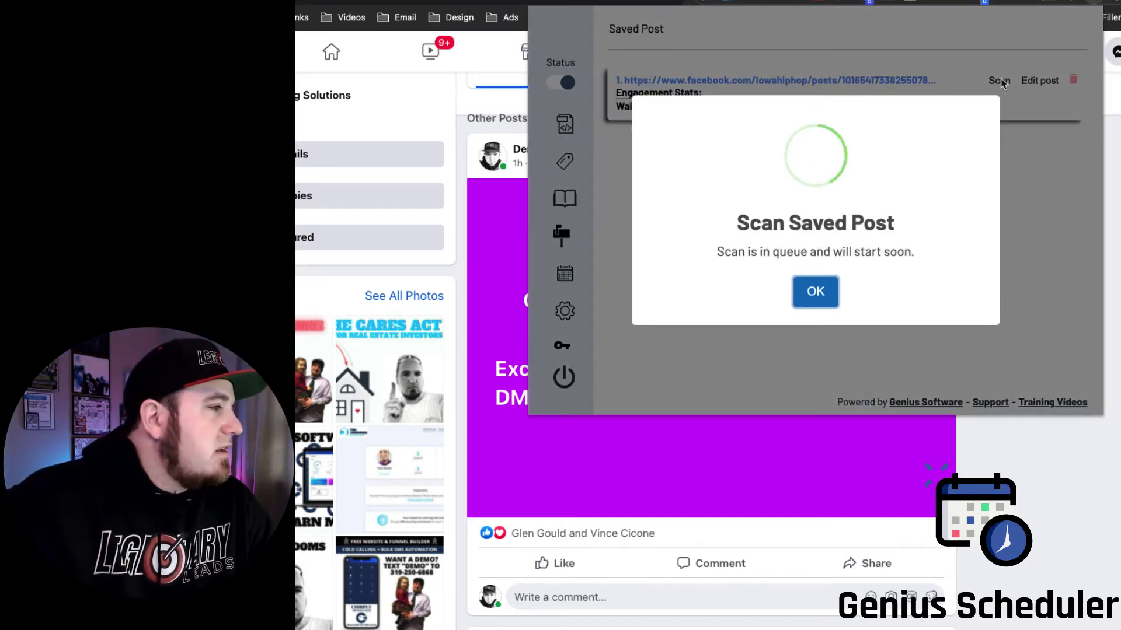
click(817, 292)
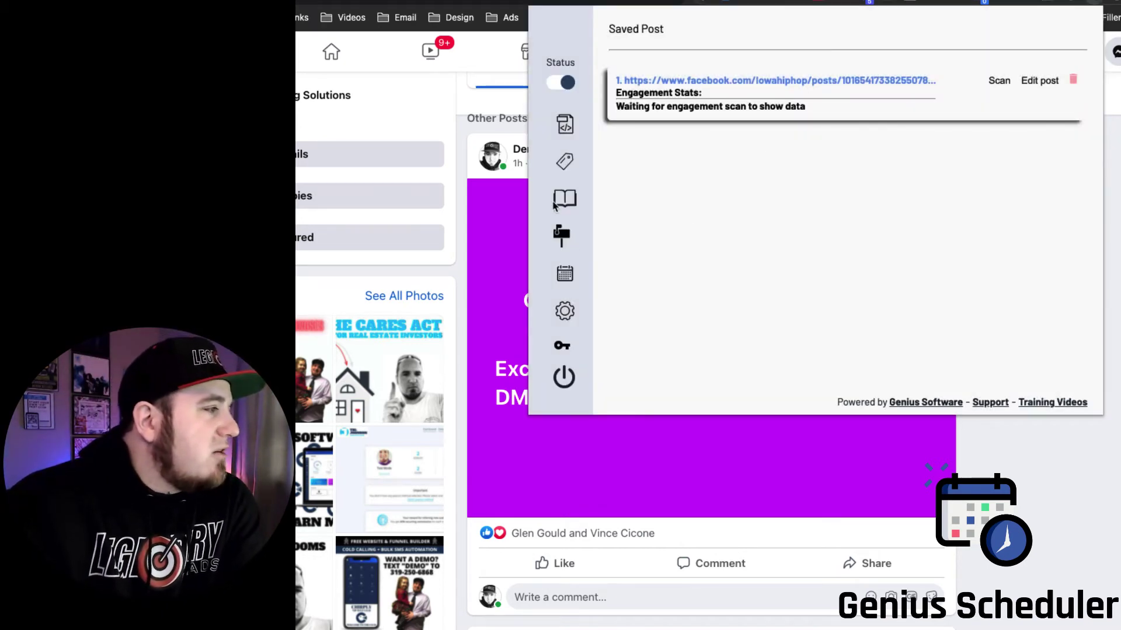
click(560, 240)
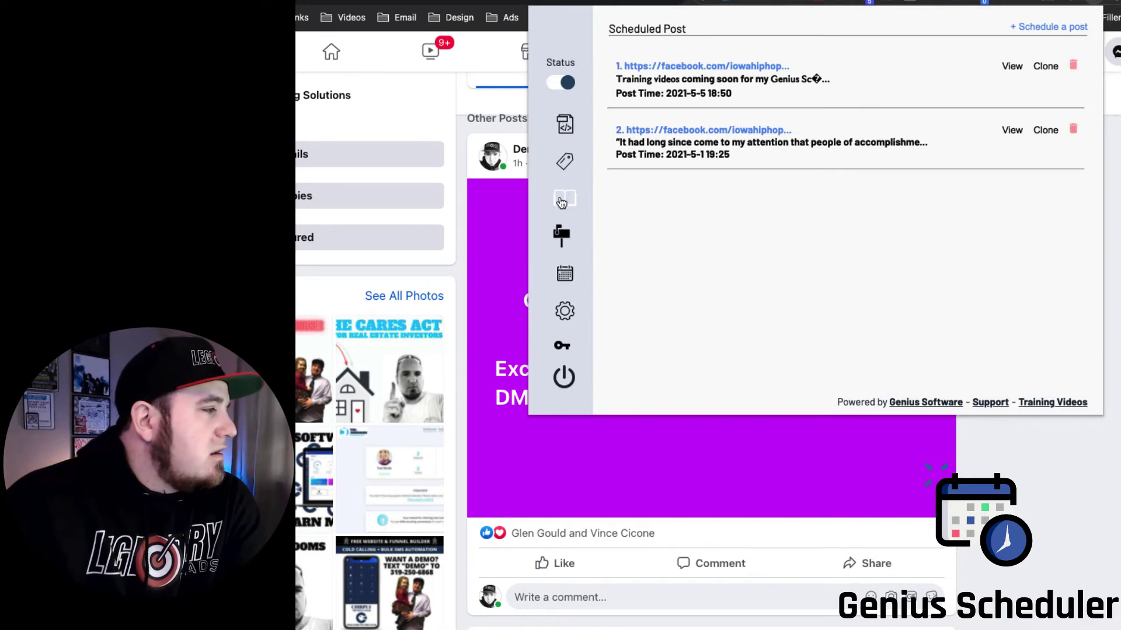
Step: Review the Calendar and Facebook Link Settings, then begin a new post from Scheduled Post
click(564, 274)
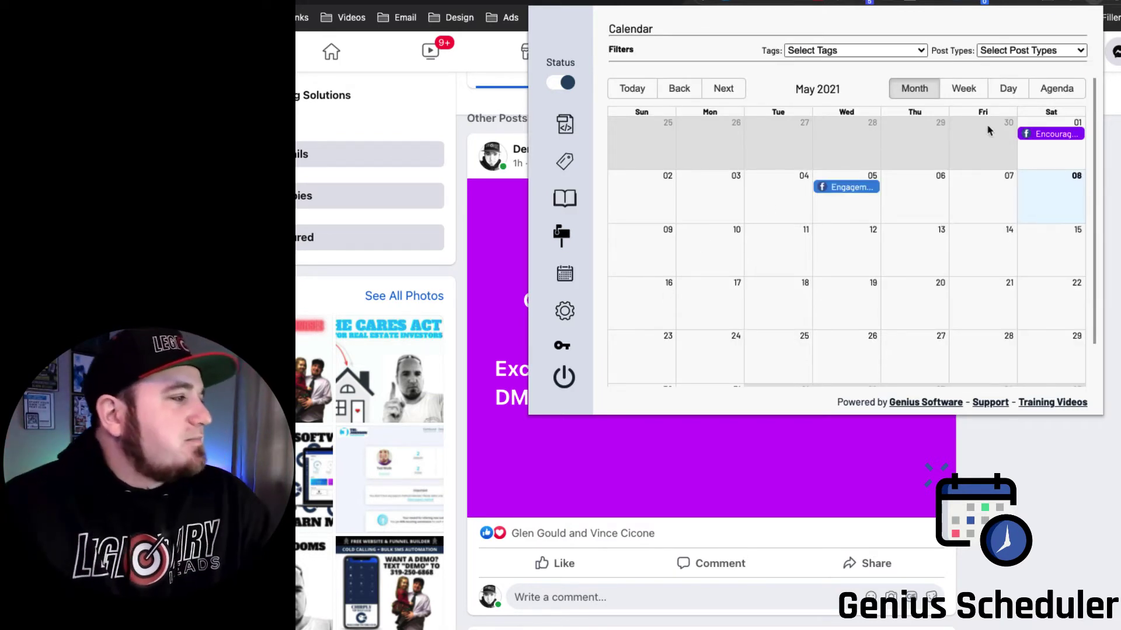
click(565, 310)
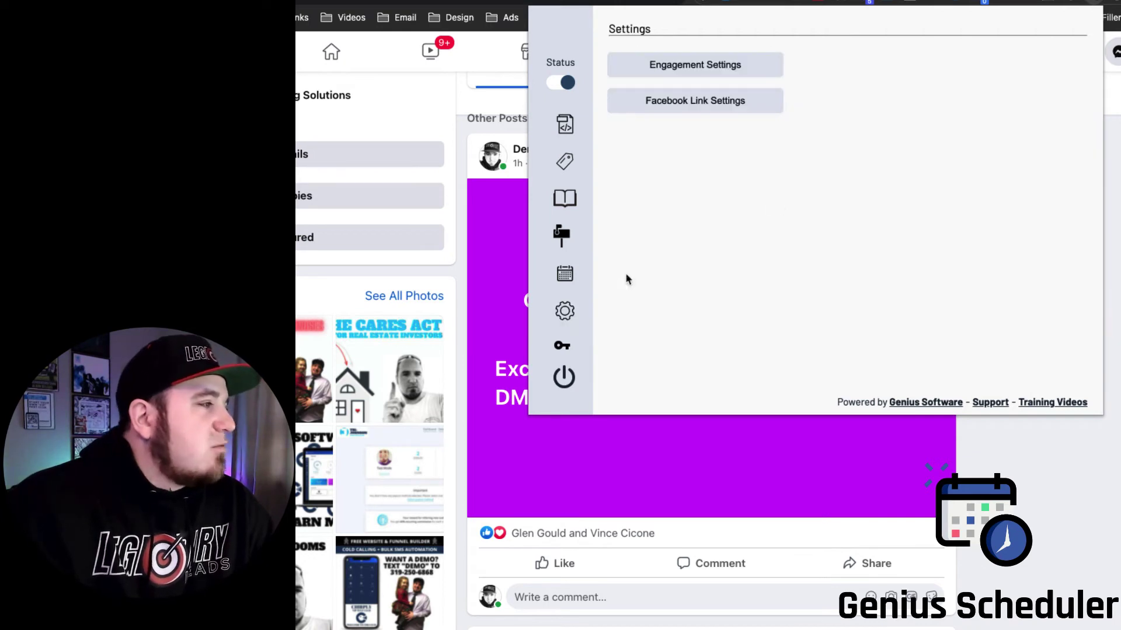
click(694, 105)
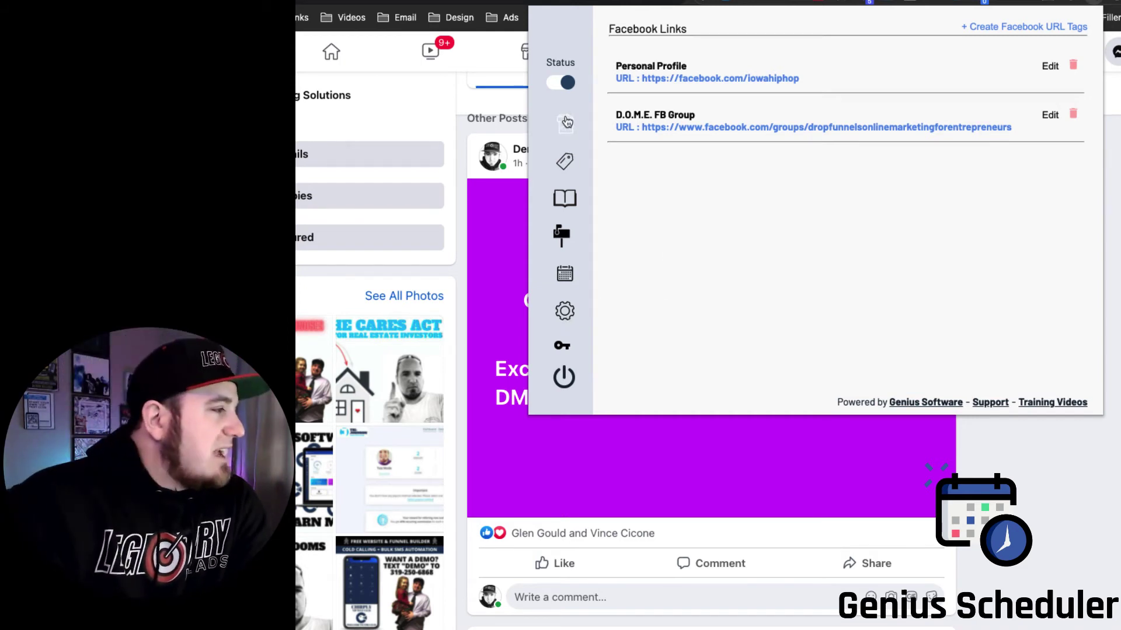
click(563, 247)
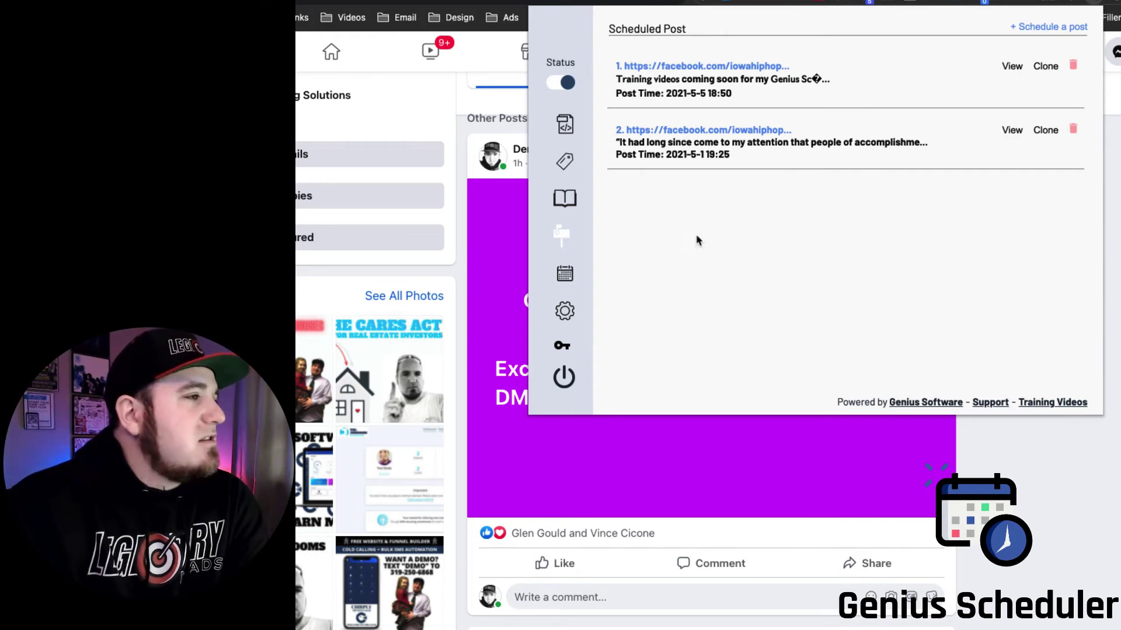
click(1051, 28)
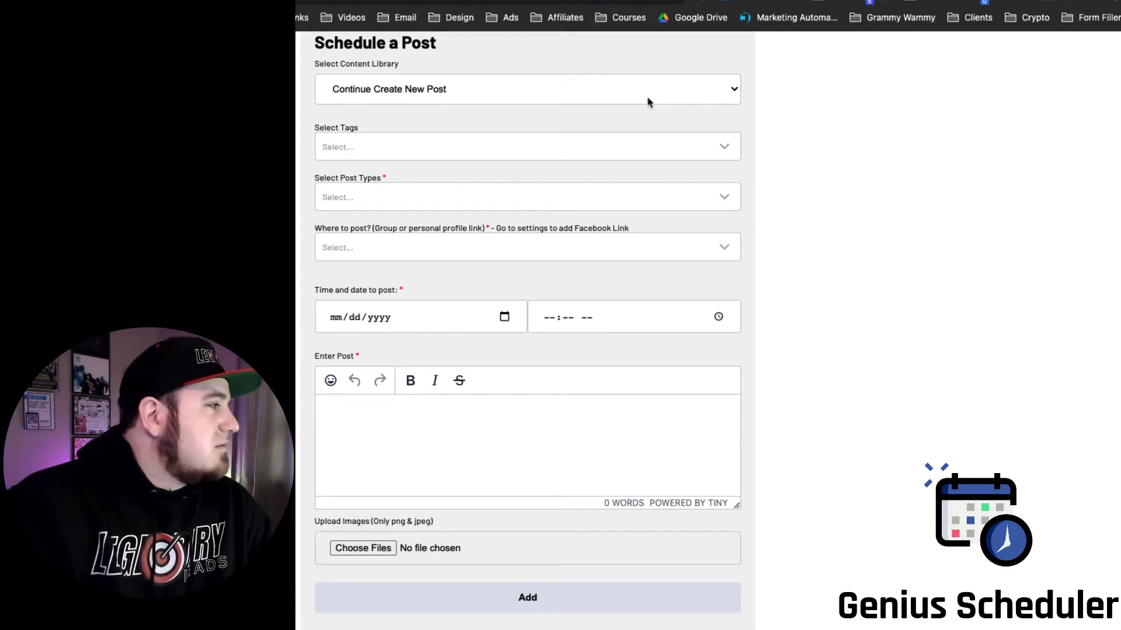
Step: Fill the post content with the saved Charter Partner post from the Ask posts library
click(717, 89)
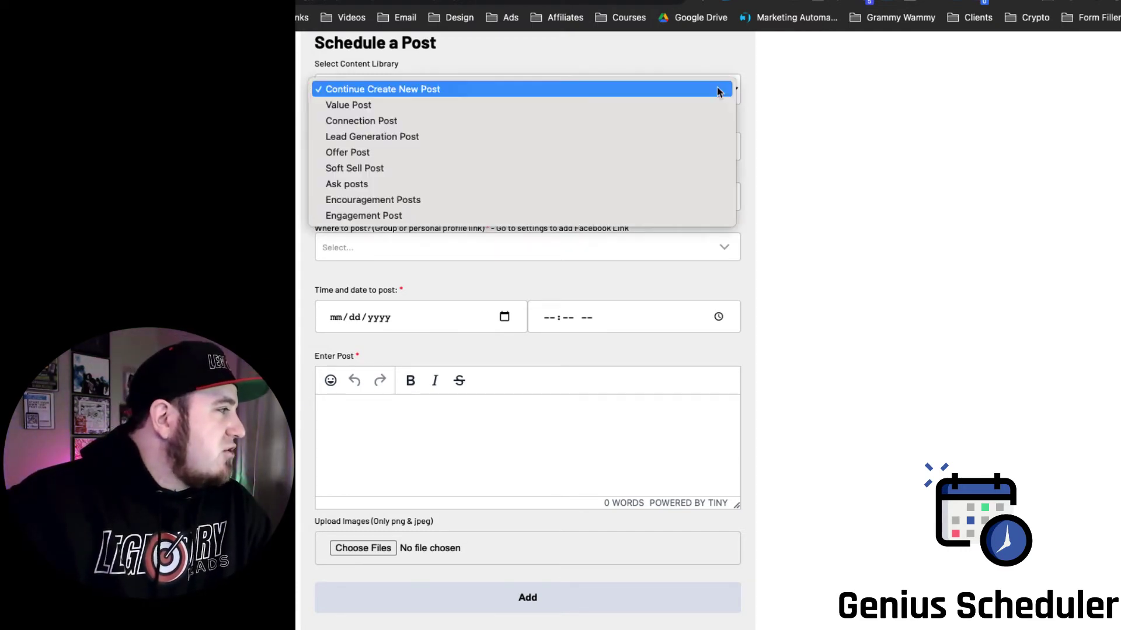
click(598, 216)
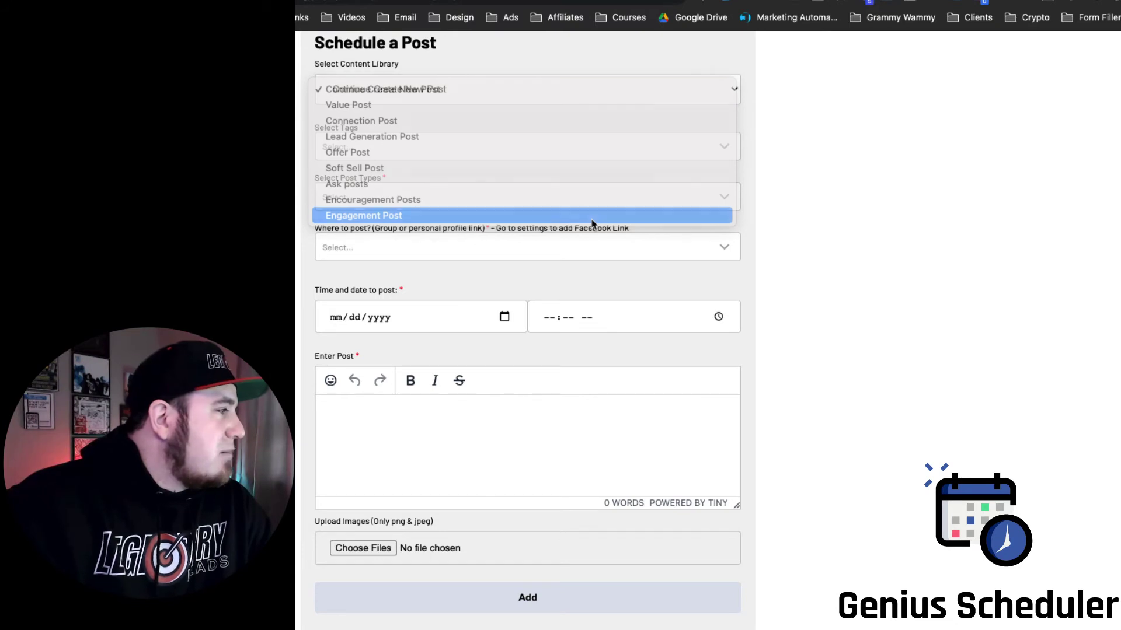
click(488, 161)
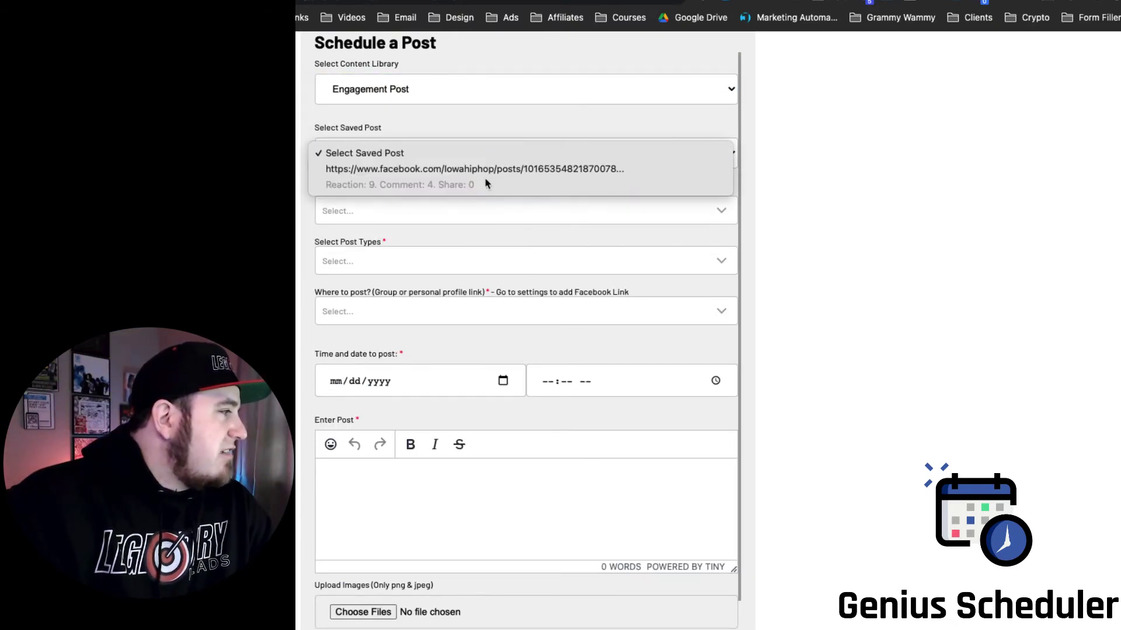
click(488, 92)
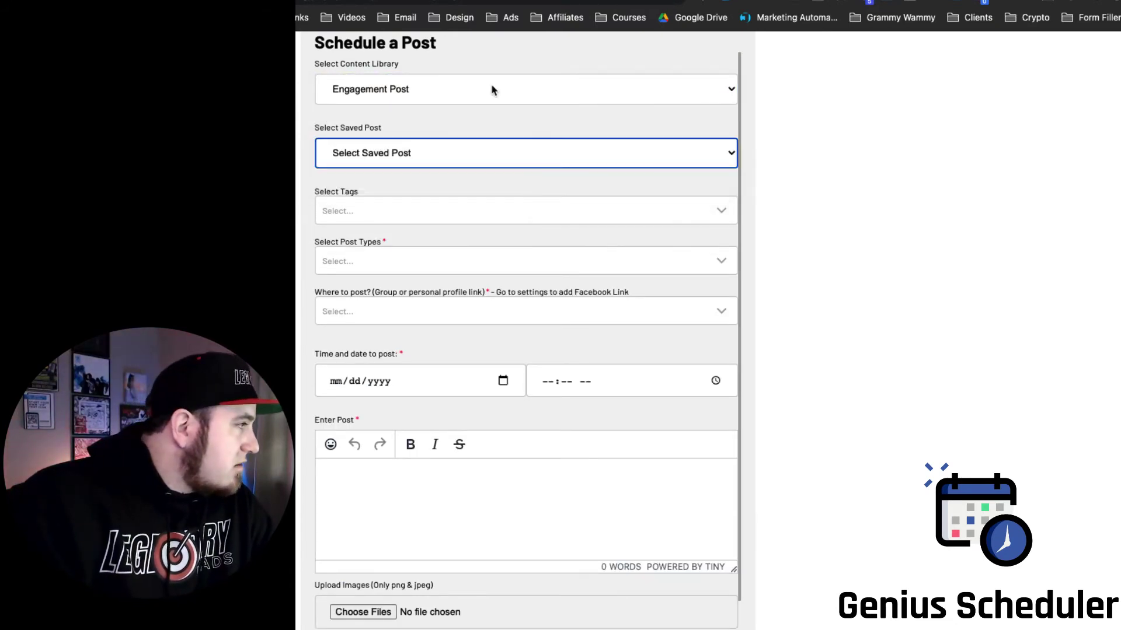
click(474, 87)
click(469, 58)
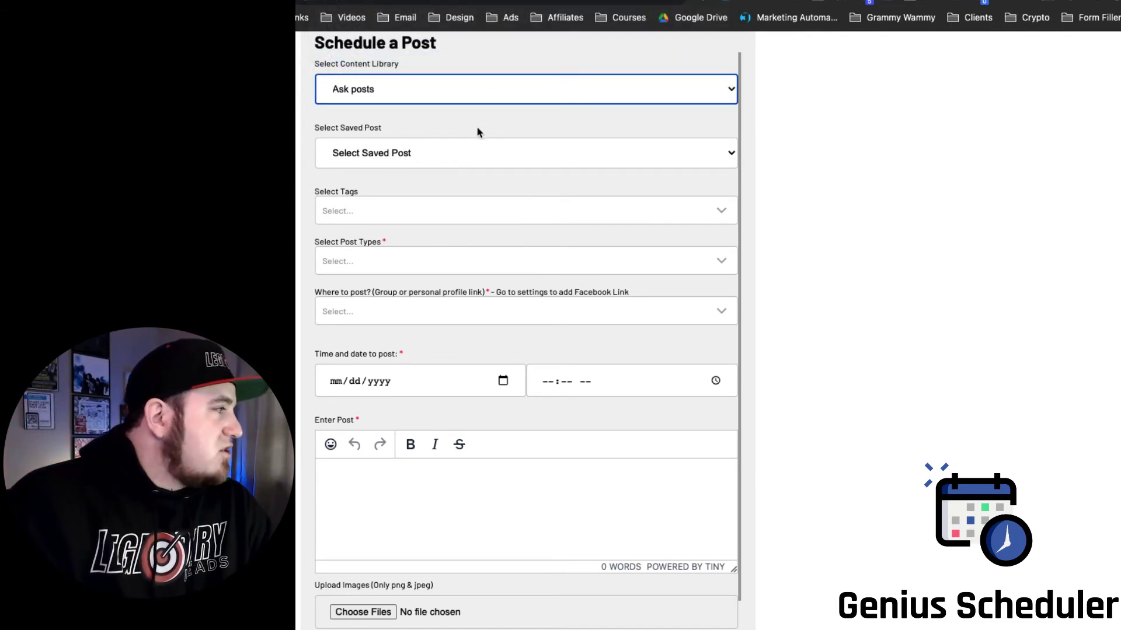
click(485, 140)
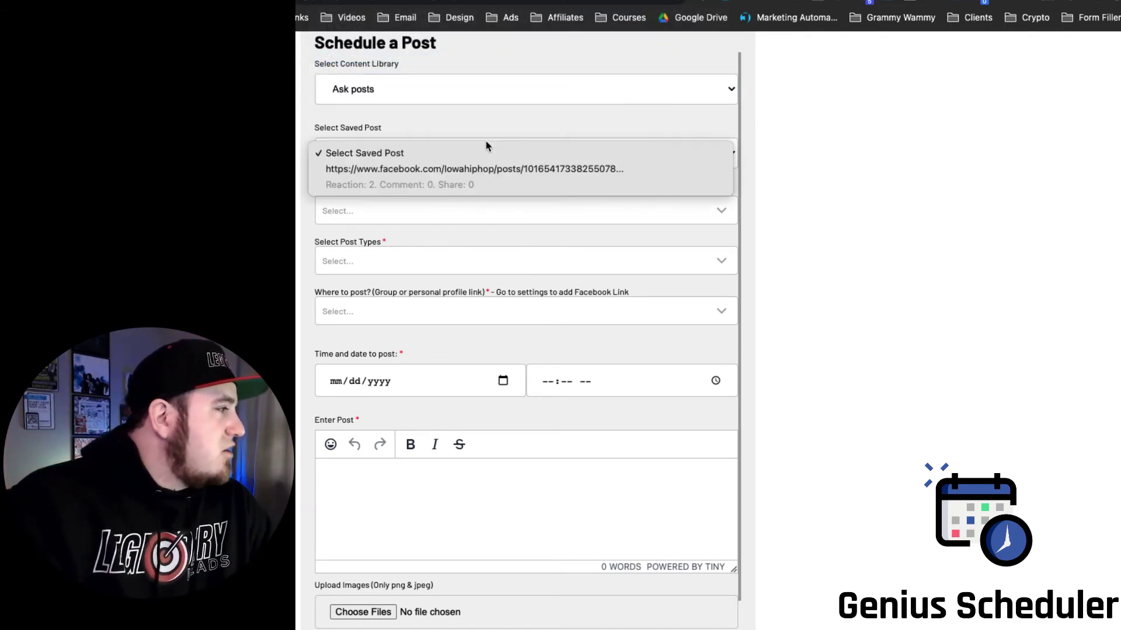
click(459, 171)
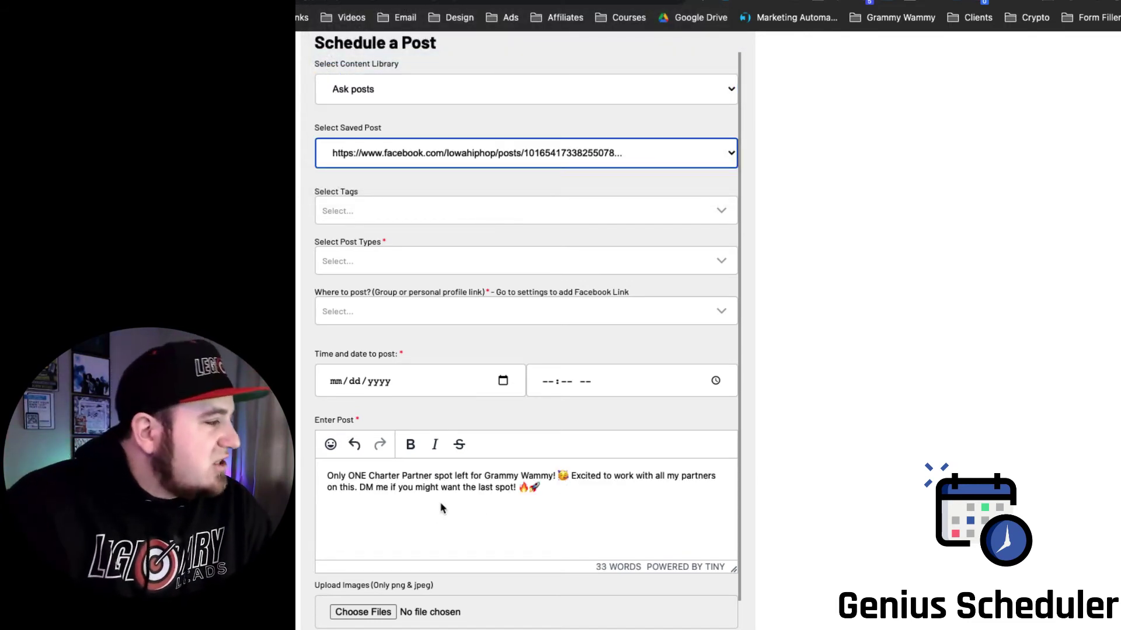
Step: Bold 'Grammy Wammy' and italicise 'ONE Charter Partner' in the post text
drag(553, 477, 490, 477)
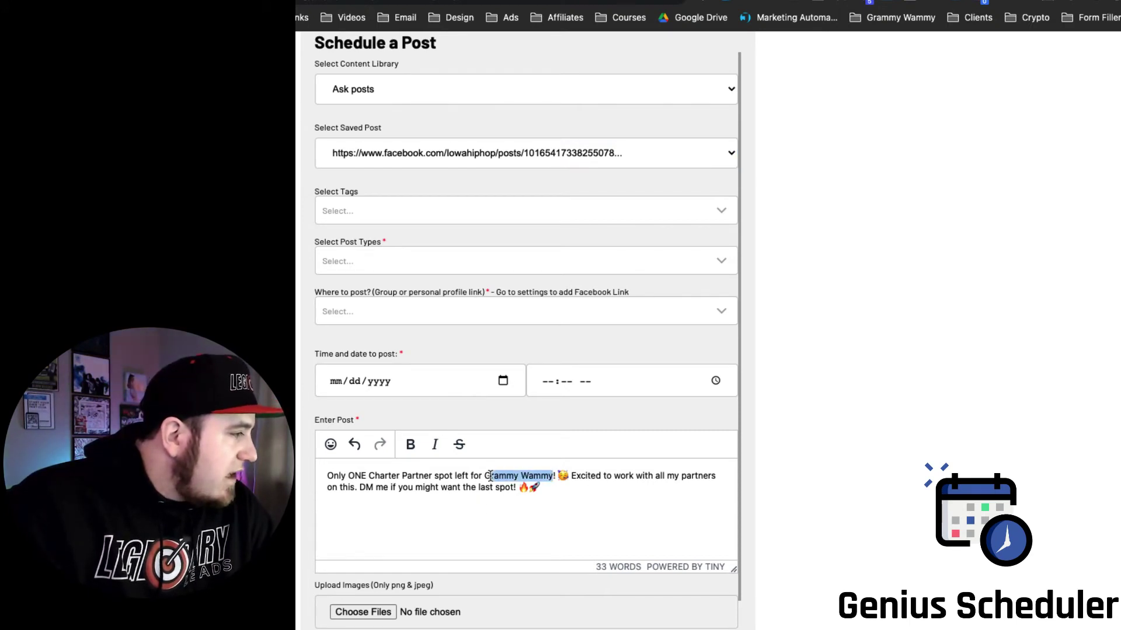
click(411, 445)
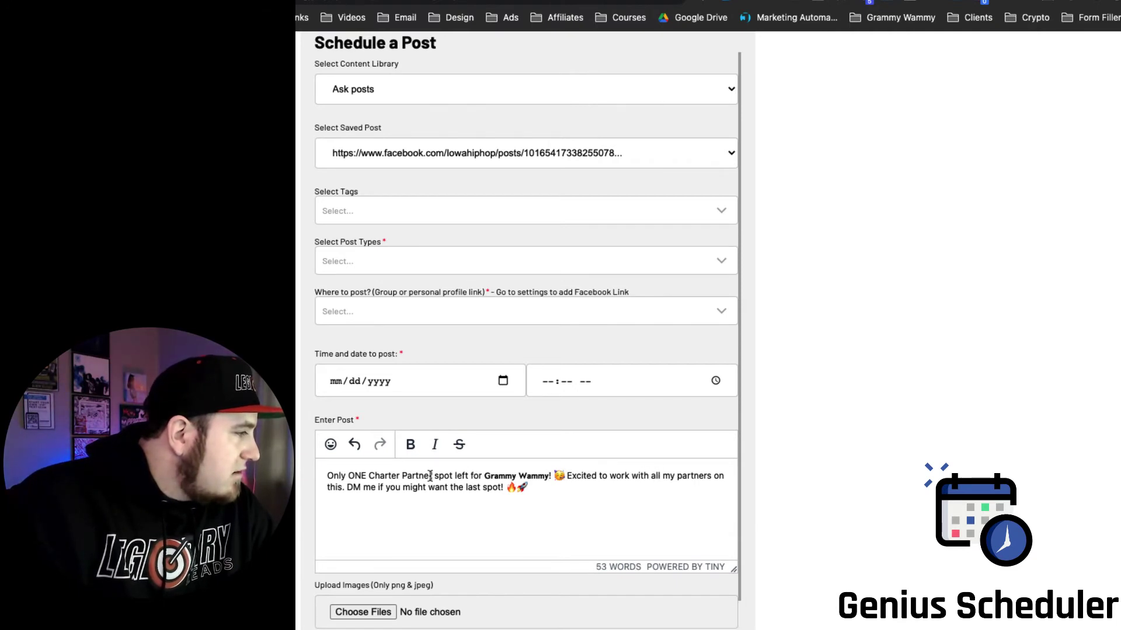
drag(430, 475, 351, 475)
click(435, 444)
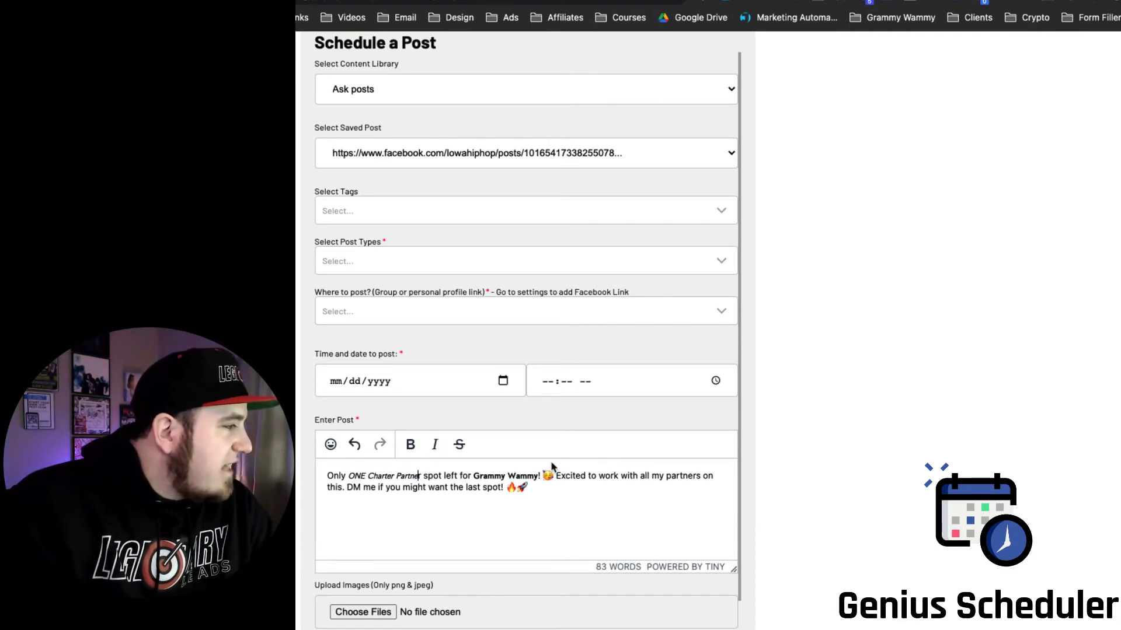
scroll(480, 504, down, 1)
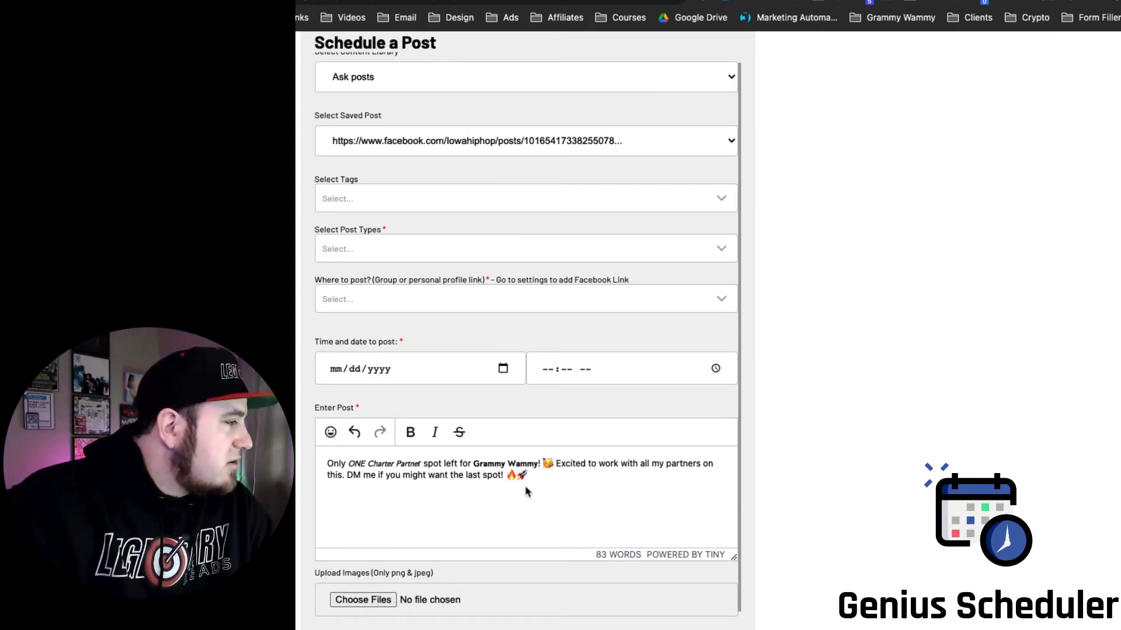
click(330, 432)
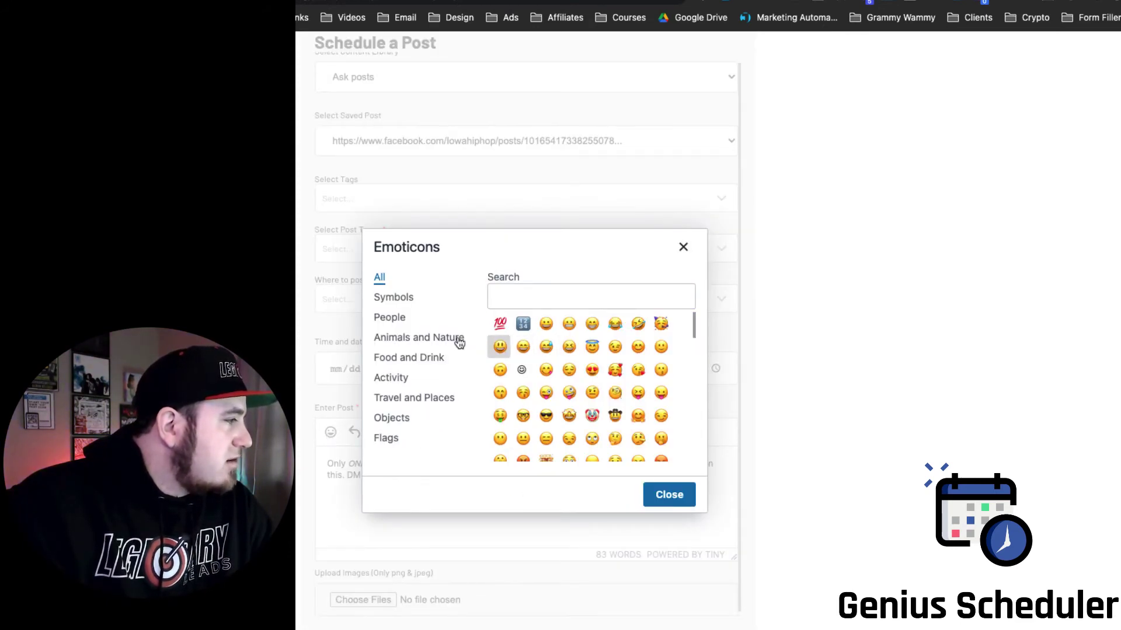
click(684, 250)
scroll(491, 409, up, 1)
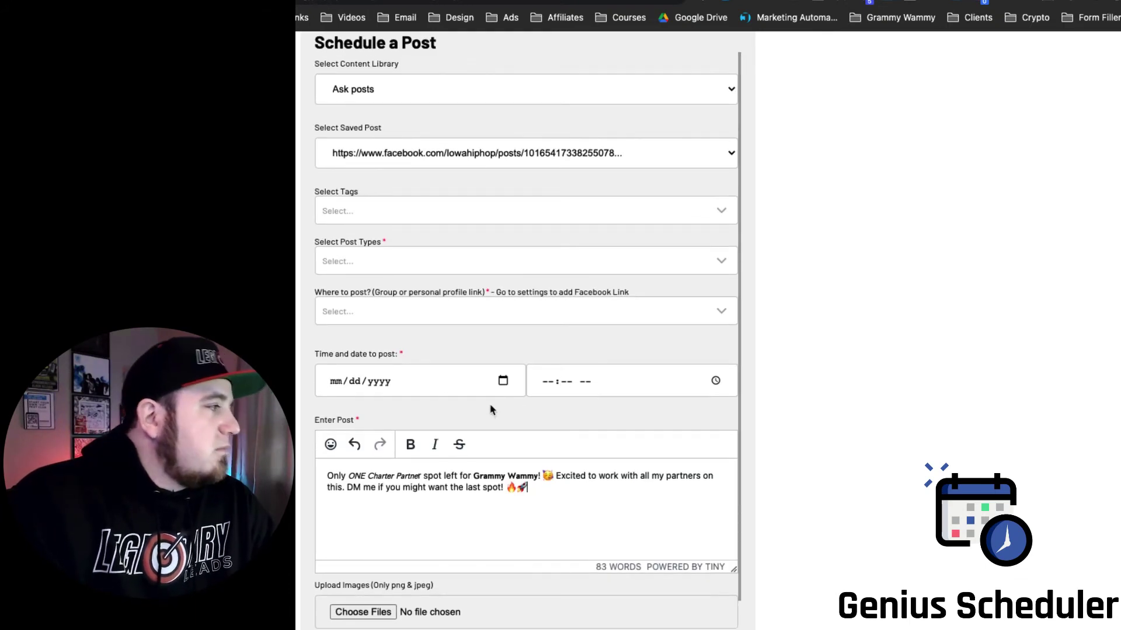
Step: Tag the post Grammy Wammy and classify it as an Engagement Post
click(410, 211)
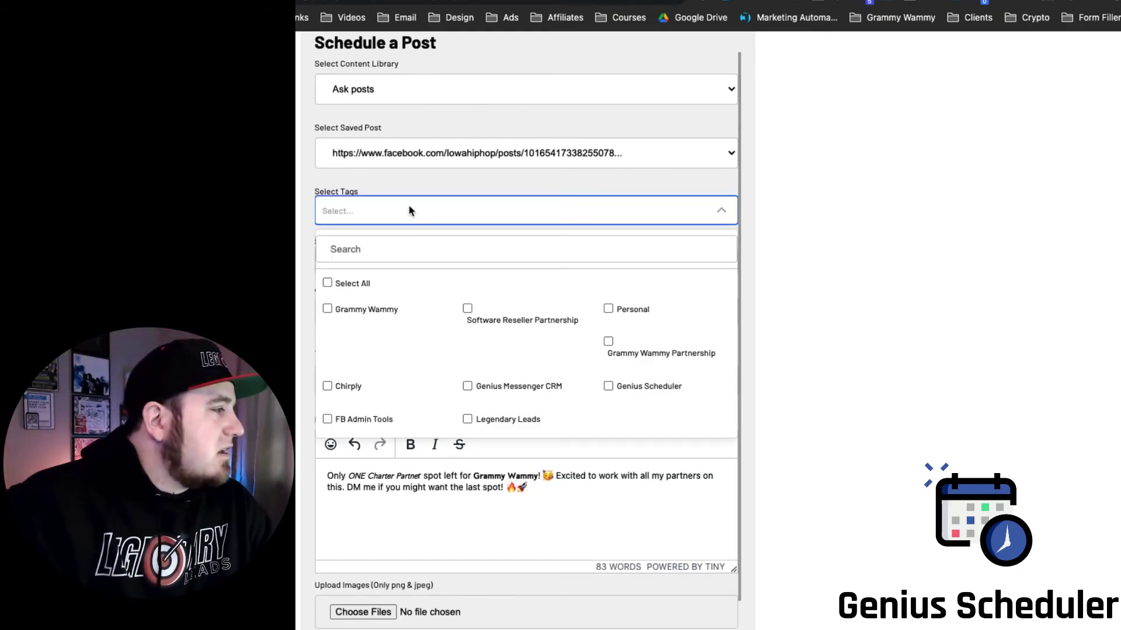
click(387, 308)
click(811, 255)
click(560, 261)
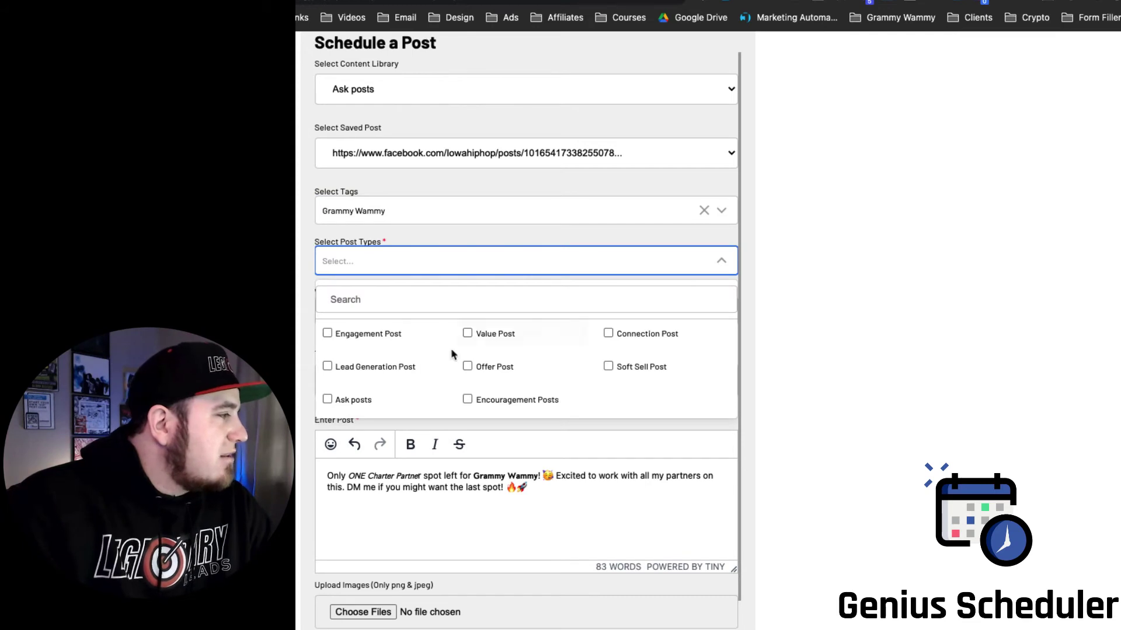
click(376, 334)
click(779, 323)
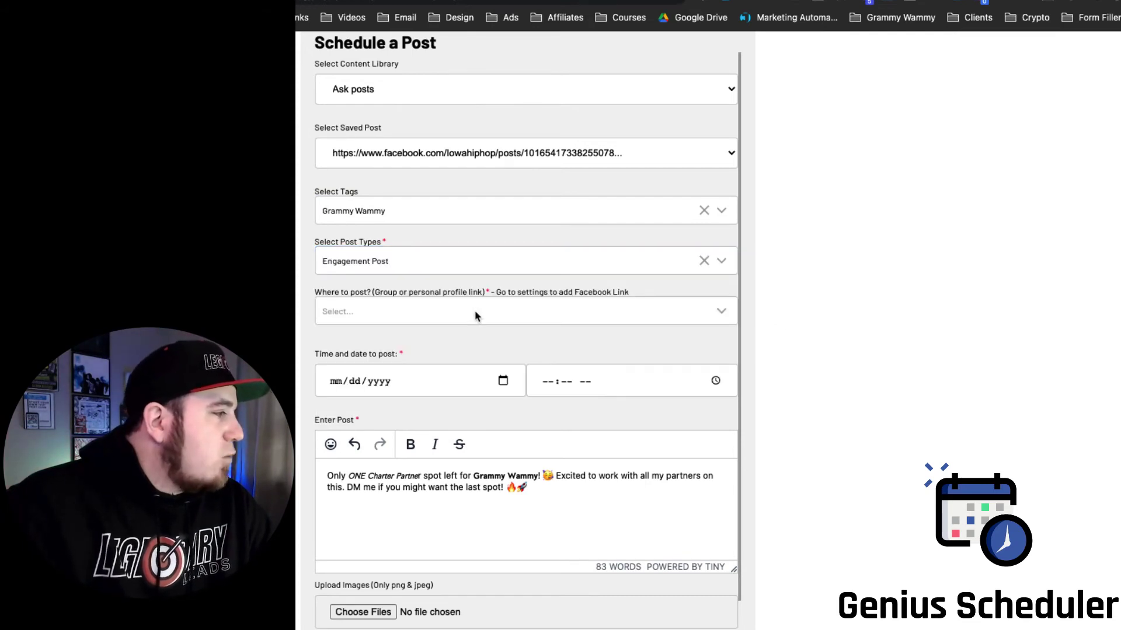
Step: Set the posting destination to the Personal Profile only, leaving out the D.O.M.E. FB Group
click(475, 316)
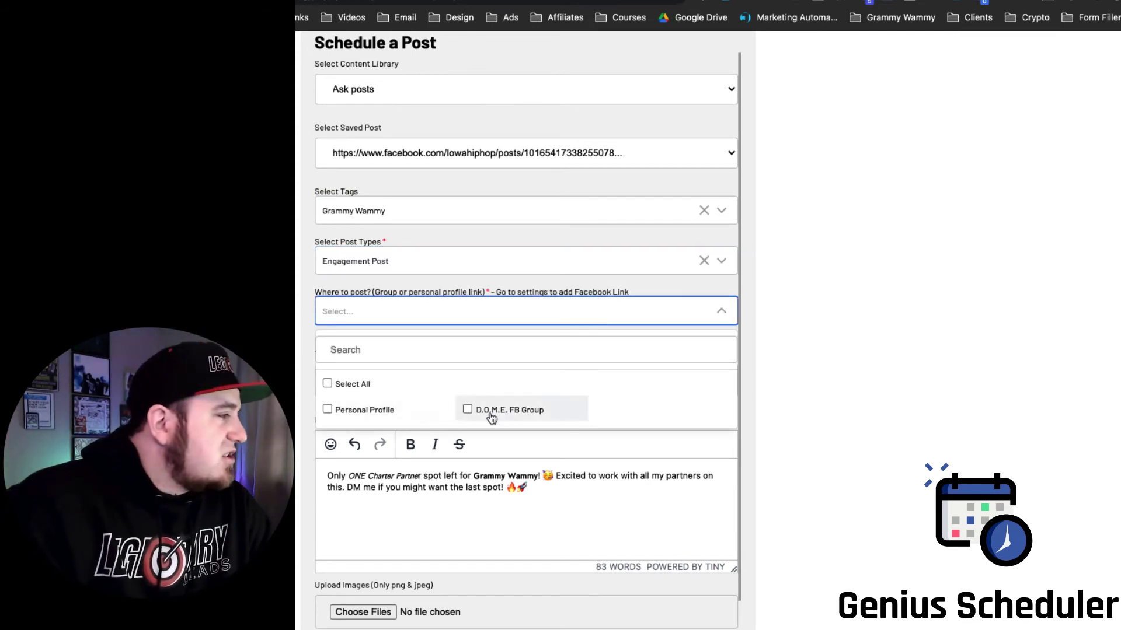
click(395, 419)
click(921, 395)
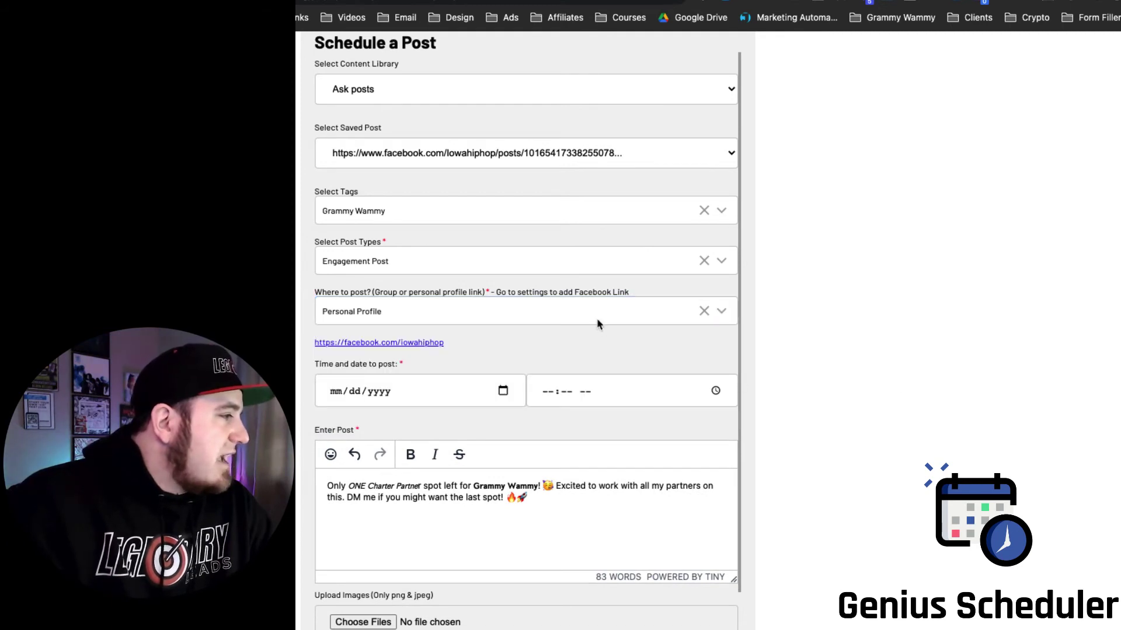
click(722, 314)
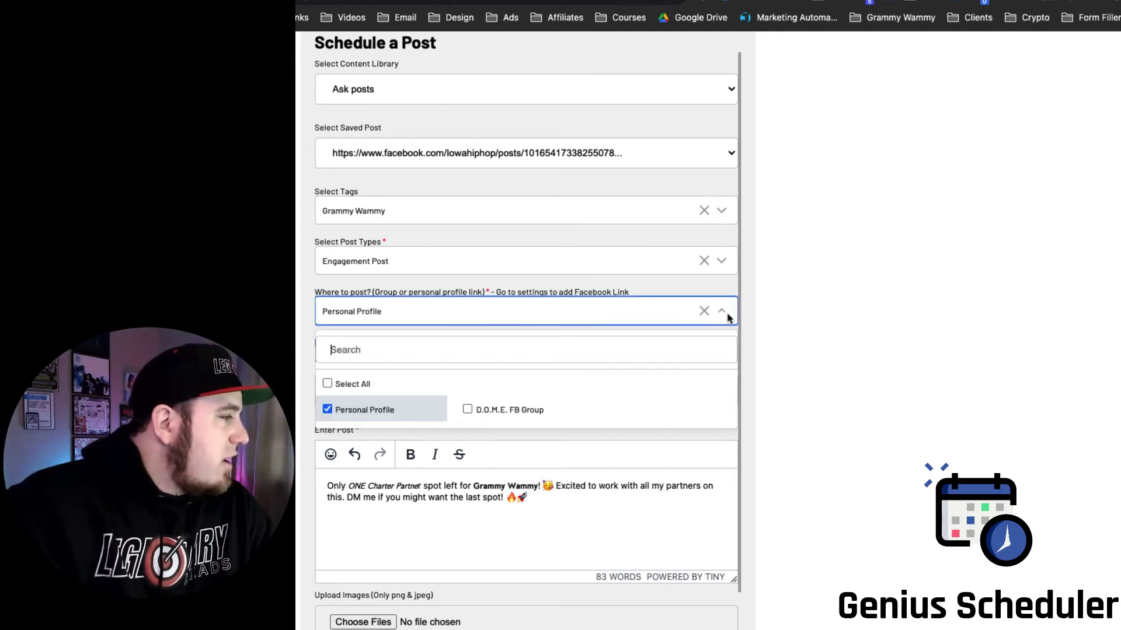
click(519, 411)
click(519, 412)
click(849, 352)
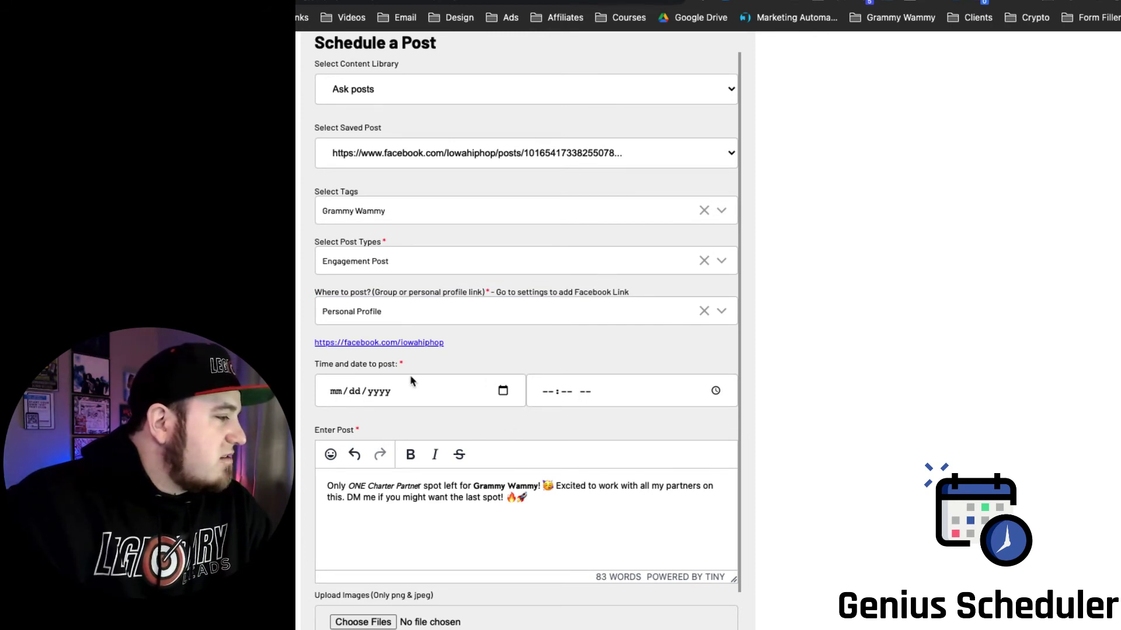
Step: Set the date to 05/14/2021 and time to 07:50 AM, then add the post
scroll(537, 401, down, 2)
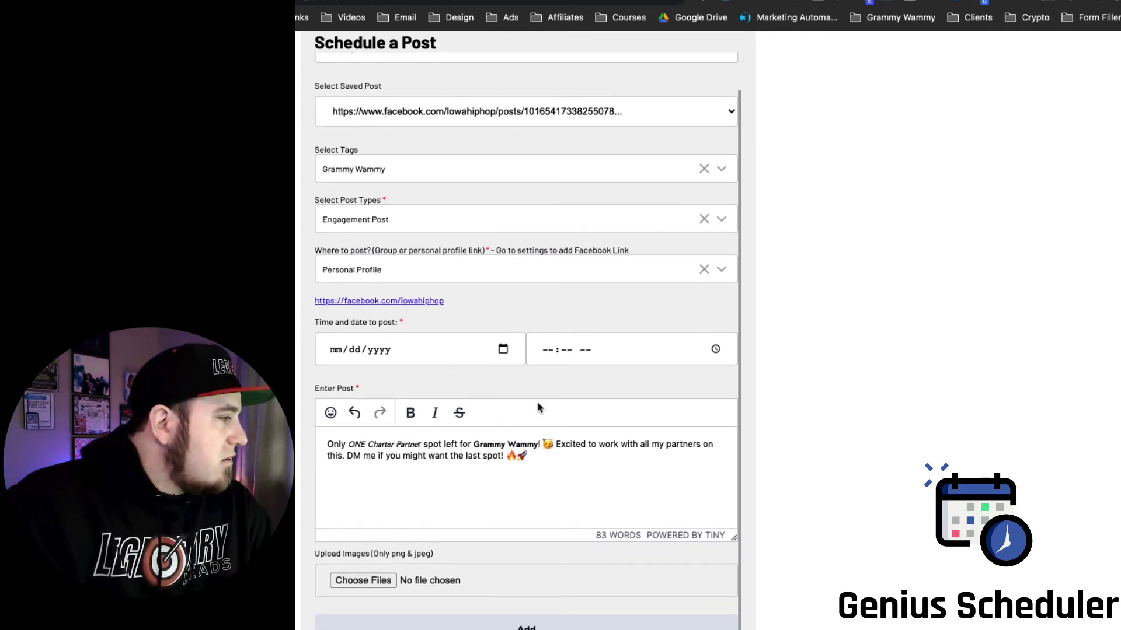
click(418, 350)
click(502, 350)
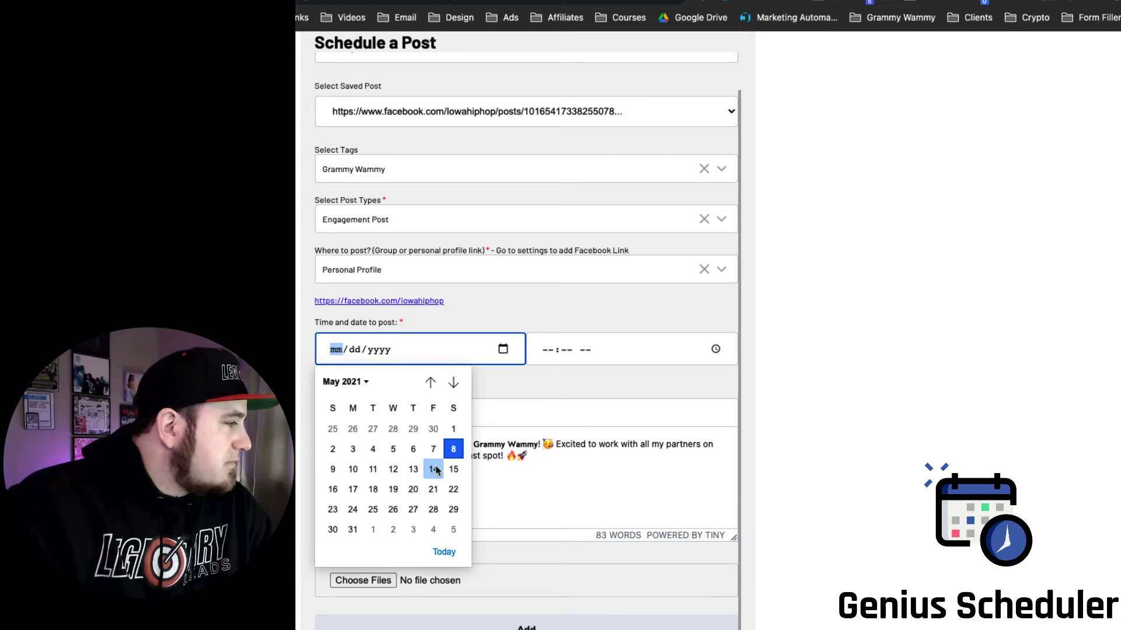
click(438, 475)
click(567, 350)
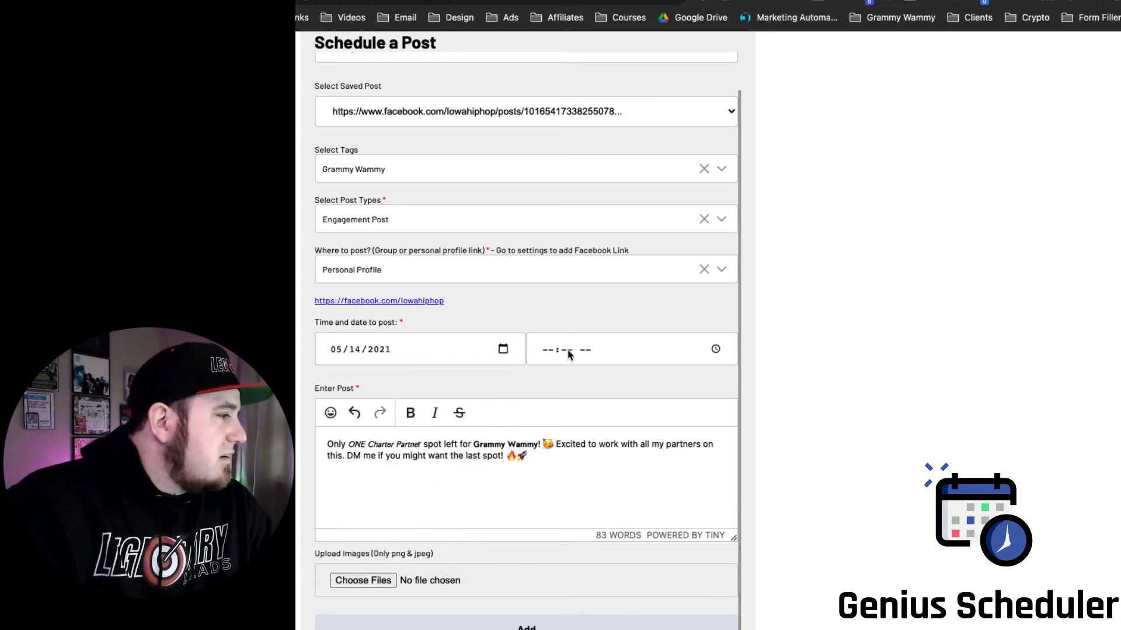
click(715, 349)
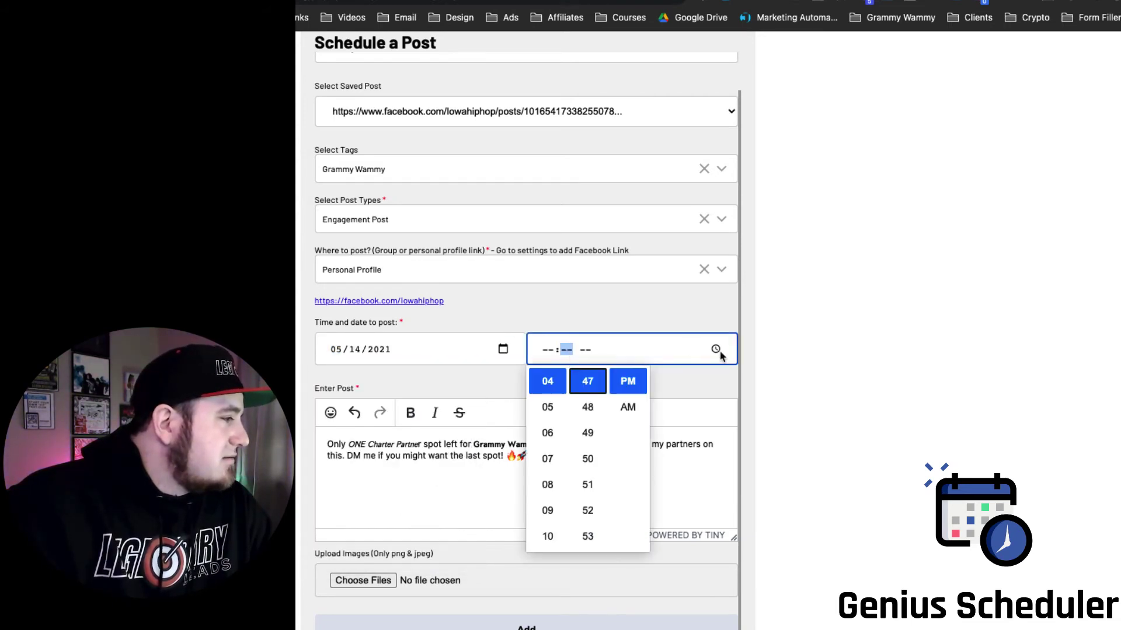
click(547, 461)
click(587, 459)
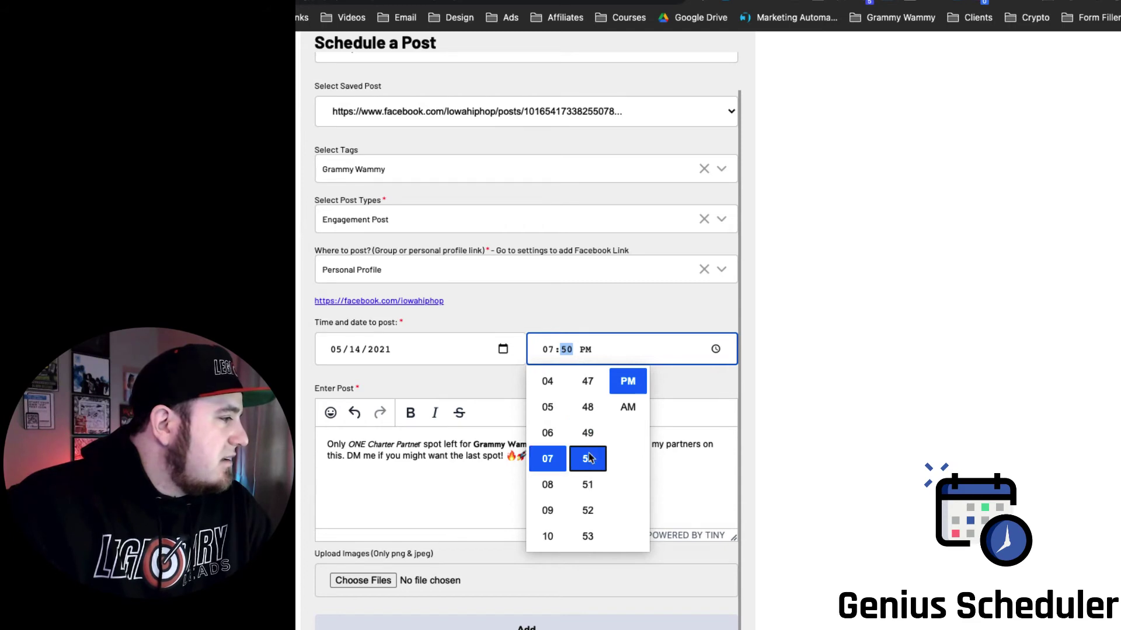
click(628, 407)
click(676, 410)
scroll(578, 522, down, 1)
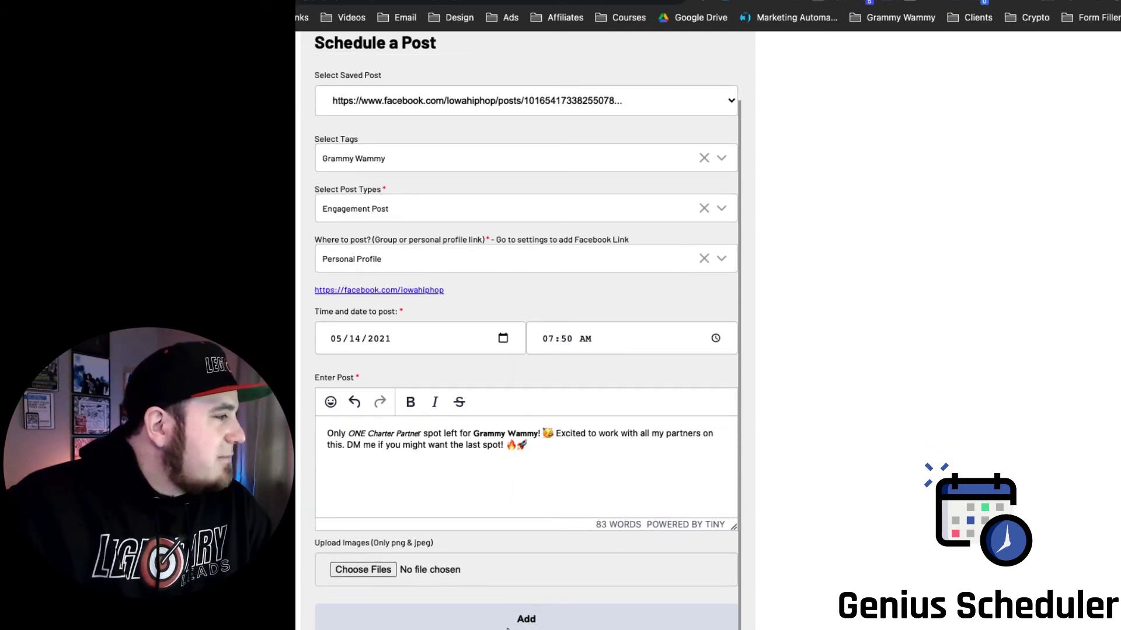
click(521, 624)
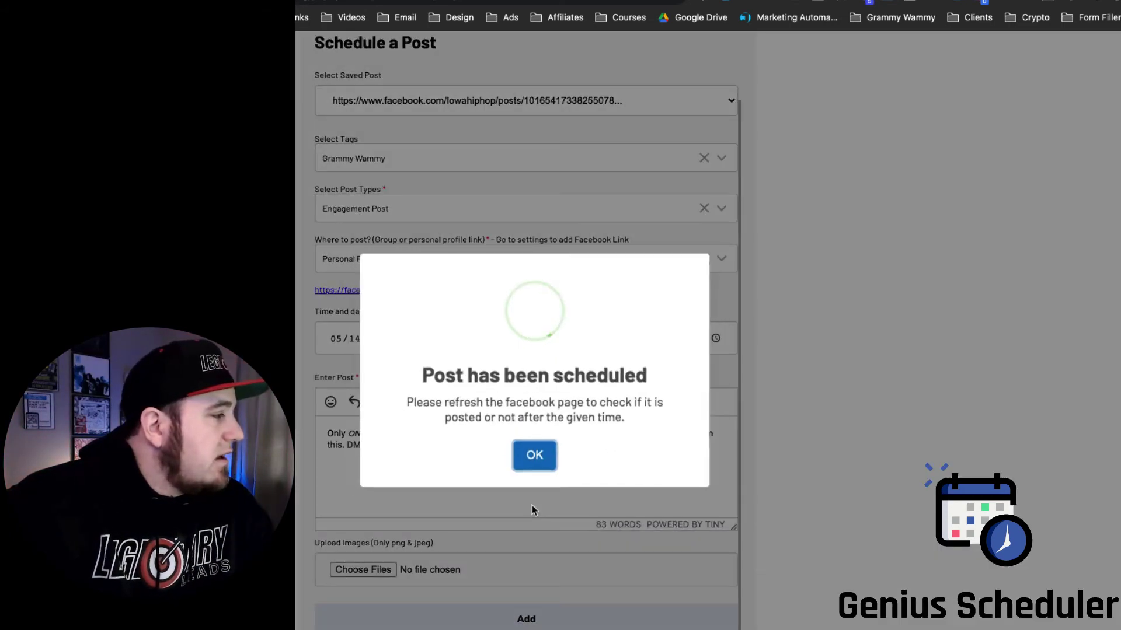
Step: Delete the May 13 Grammy Wammy post from the calendar, confirming 'Yes, delete it!'
click(534, 462)
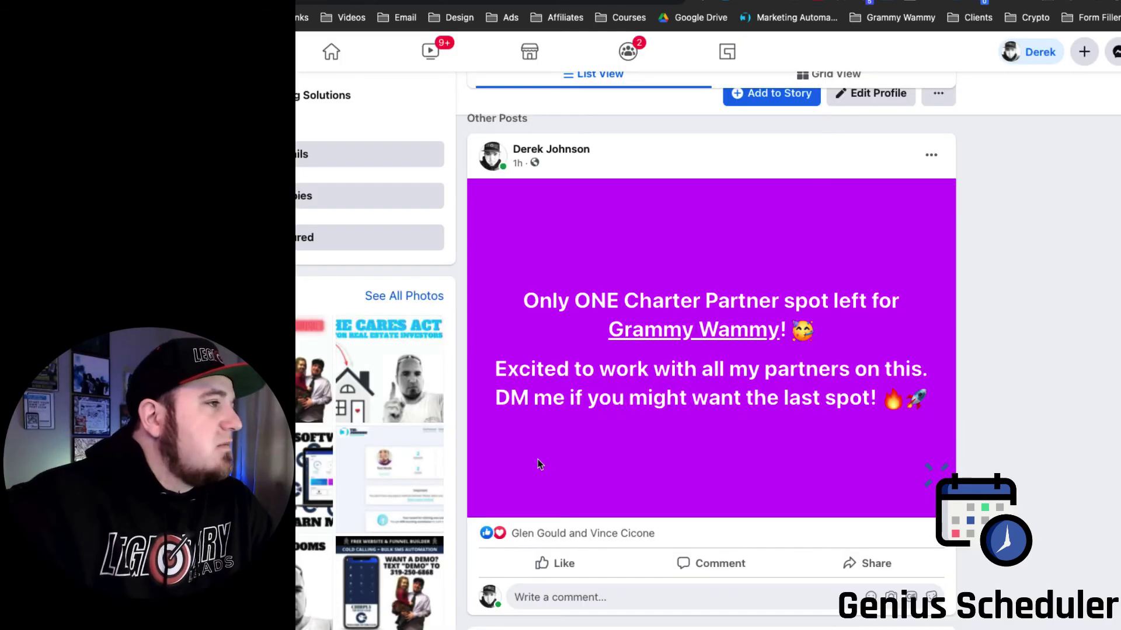
click(1089, 7)
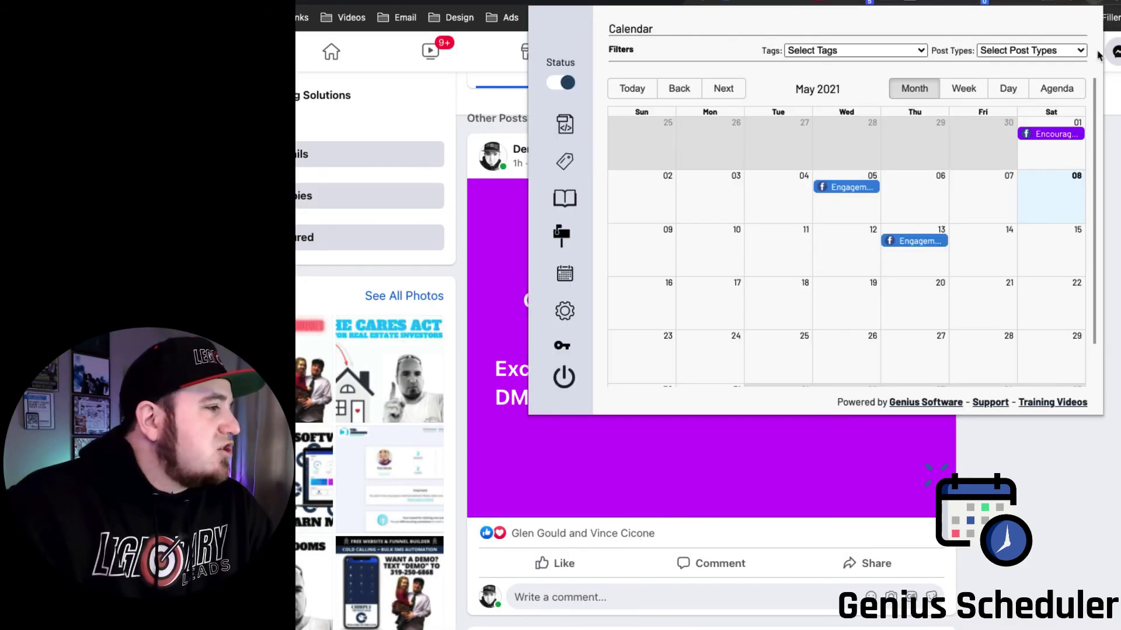
click(924, 243)
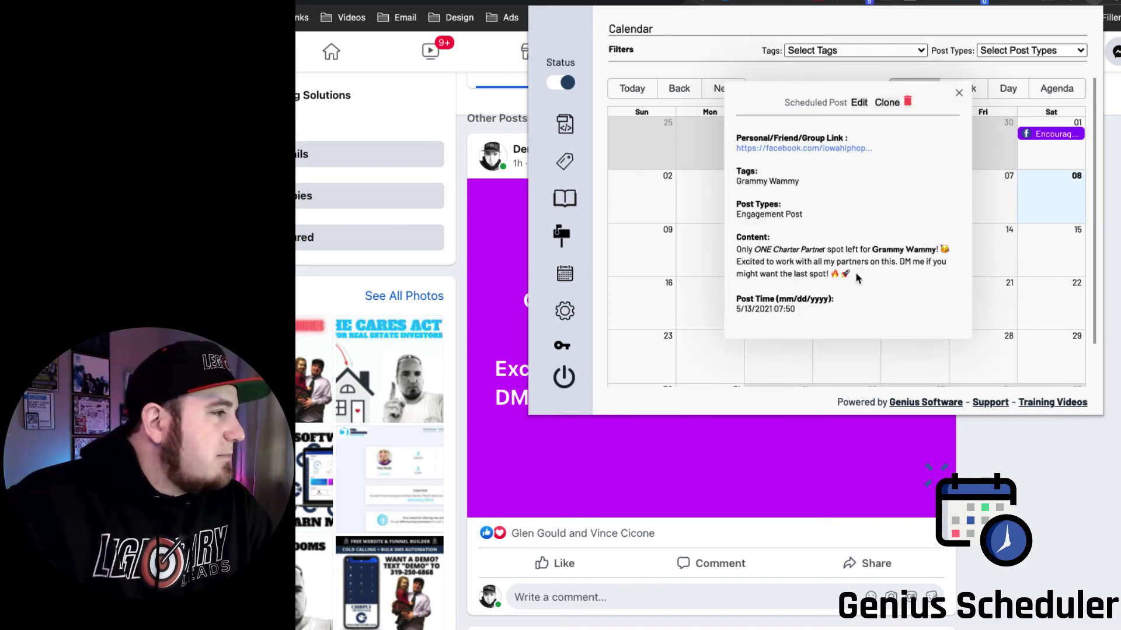
click(907, 103)
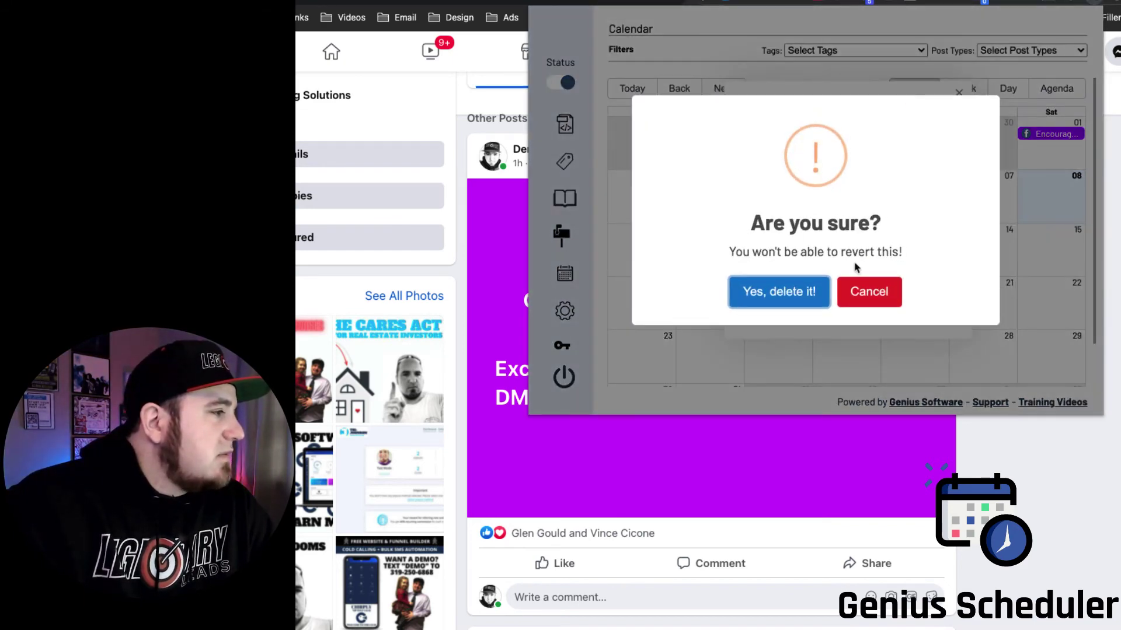
click(789, 288)
click(803, 293)
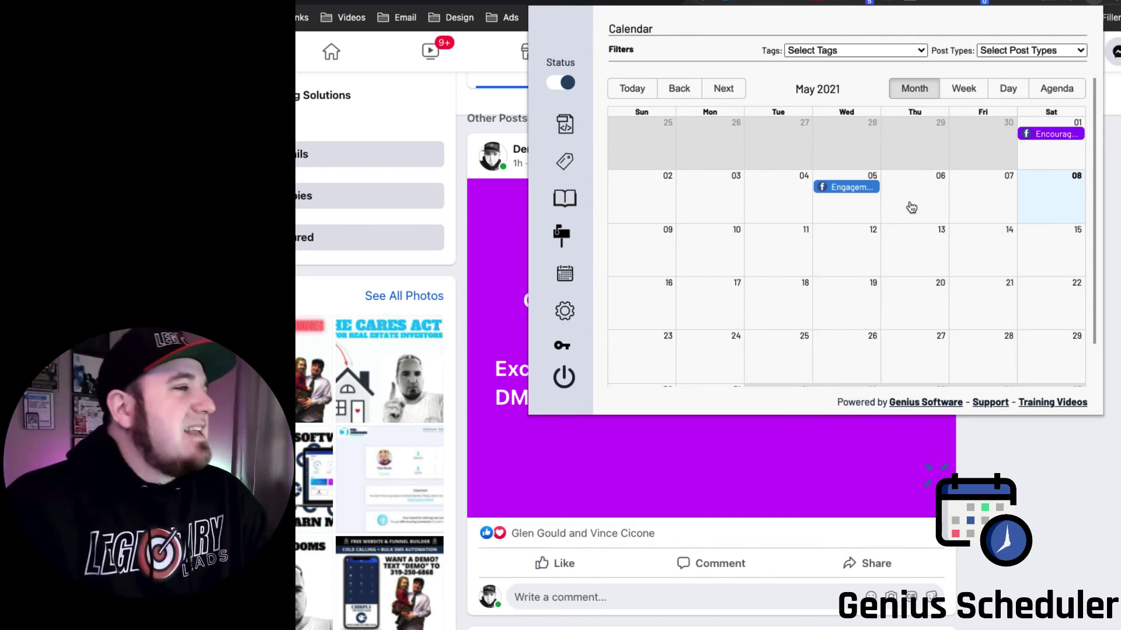
click(1041, 51)
click(1039, 67)
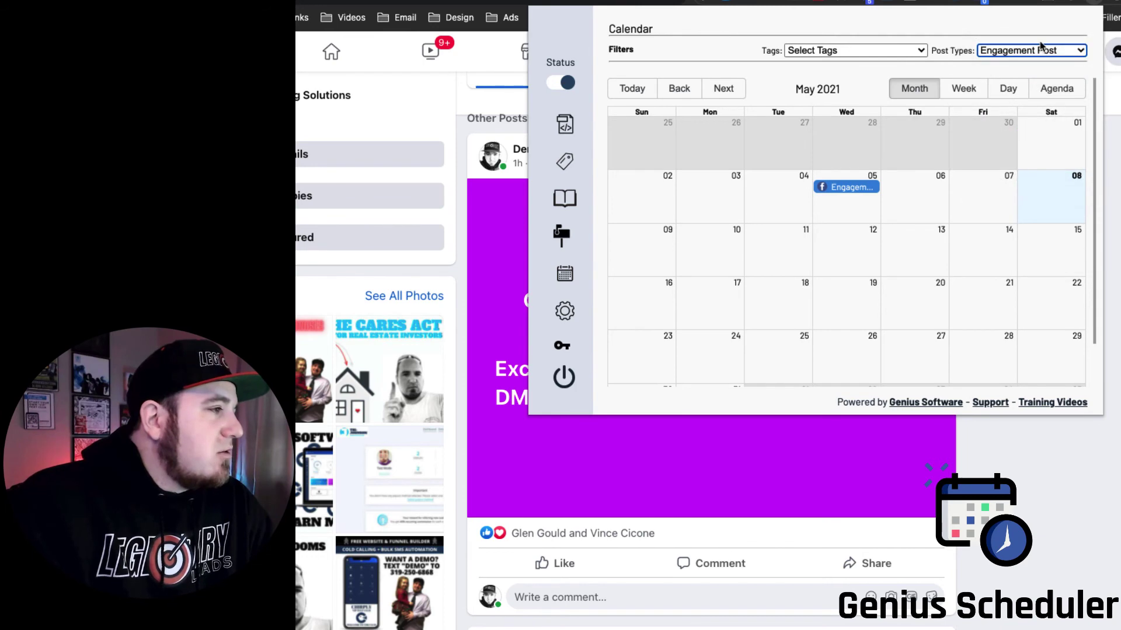
click(1069, 53)
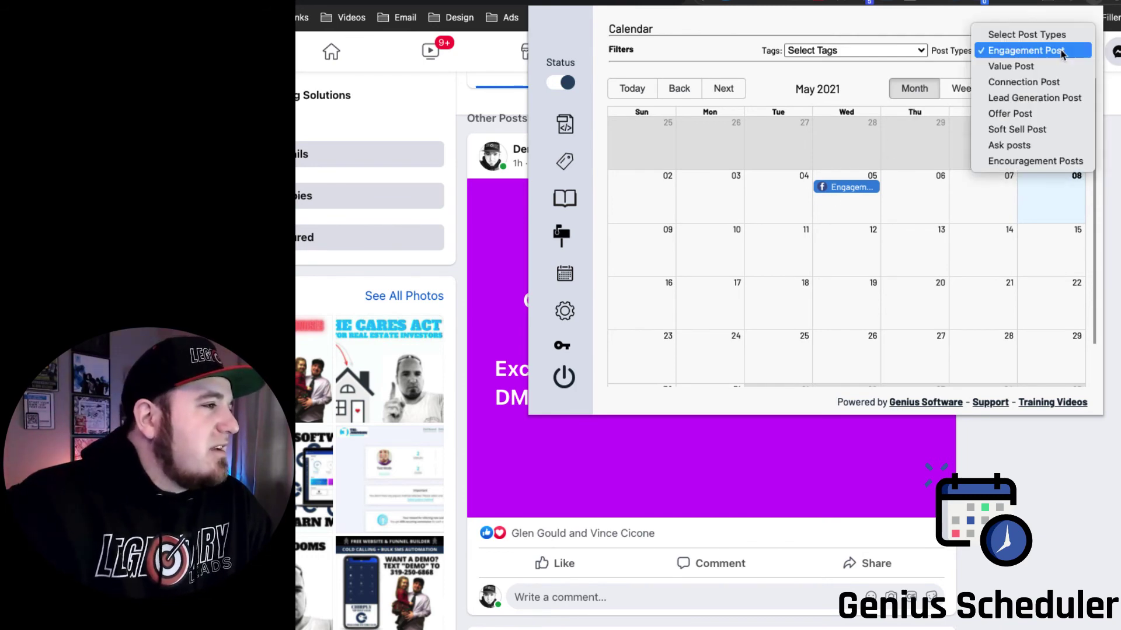
click(1042, 67)
click(1042, 52)
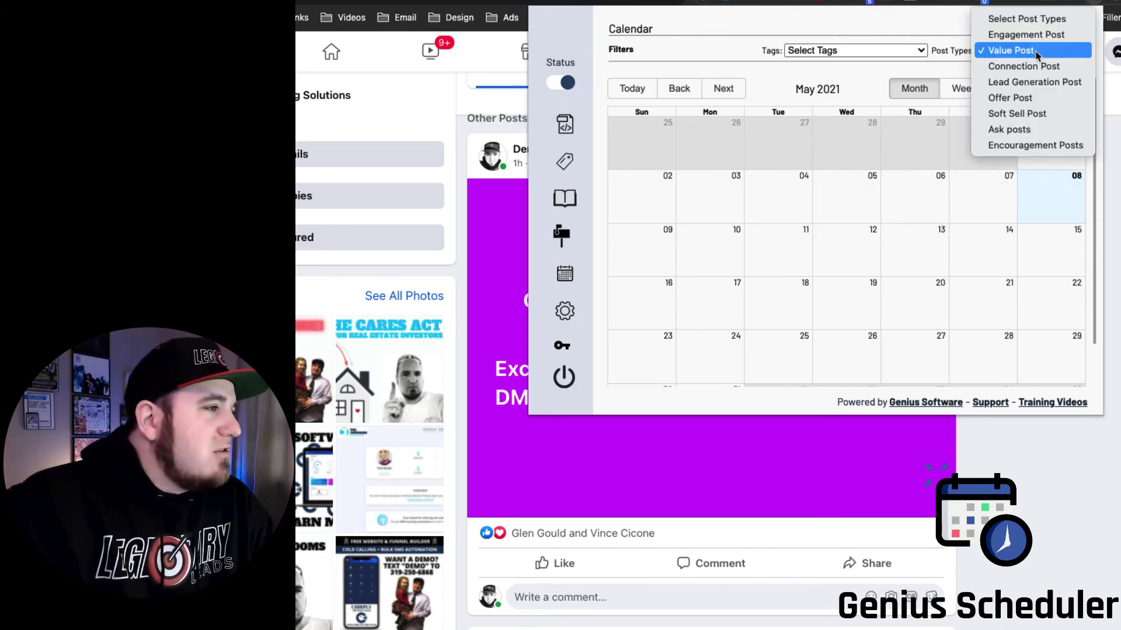
click(1022, 129)
click(1037, 56)
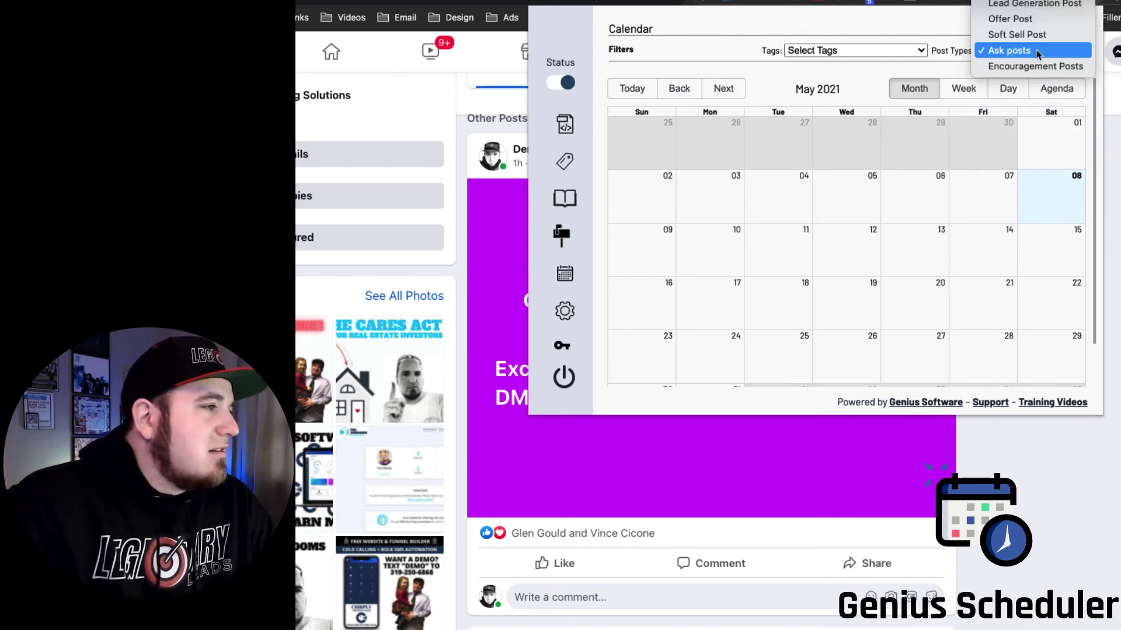
click(1037, 68)
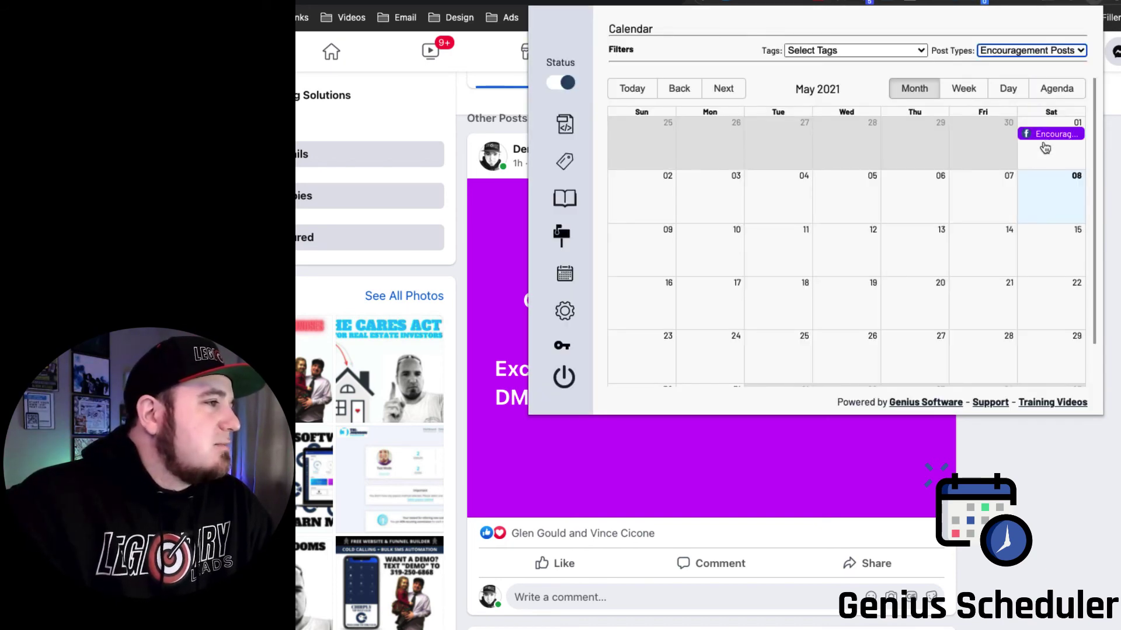
click(1014, 53)
scroll(1028, 35, up, 3)
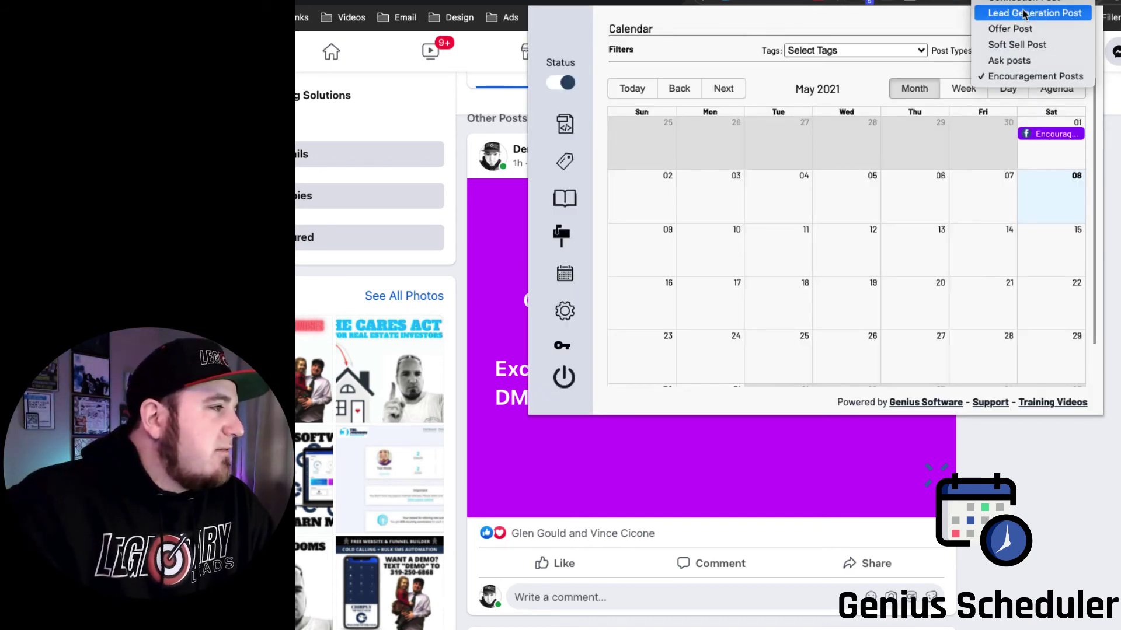
click(1027, 9)
click(830, 52)
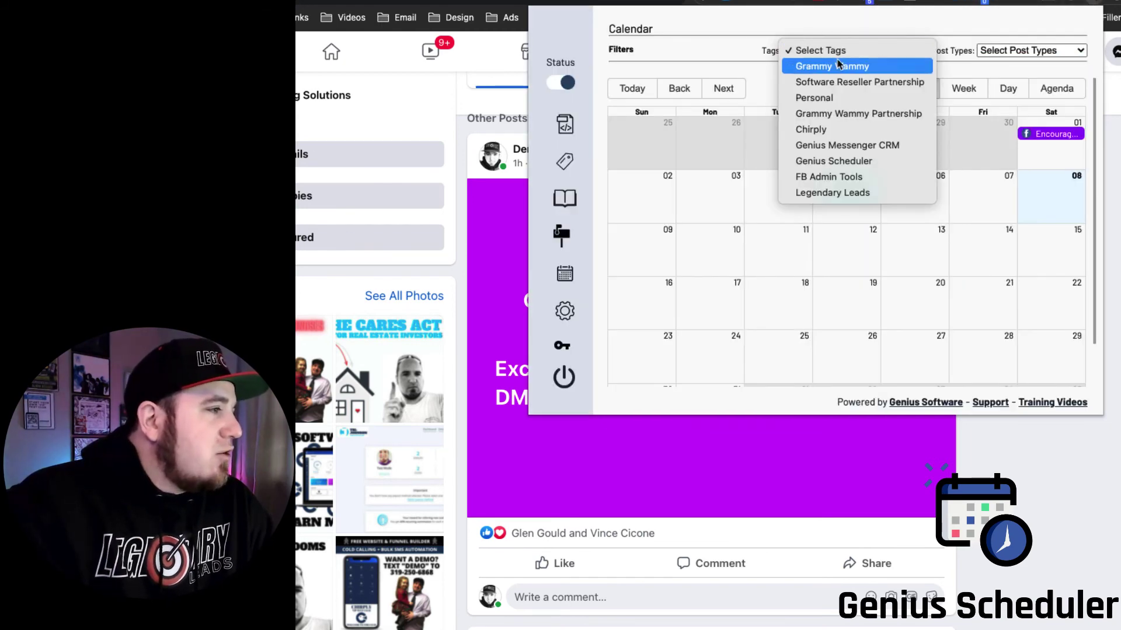
click(839, 67)
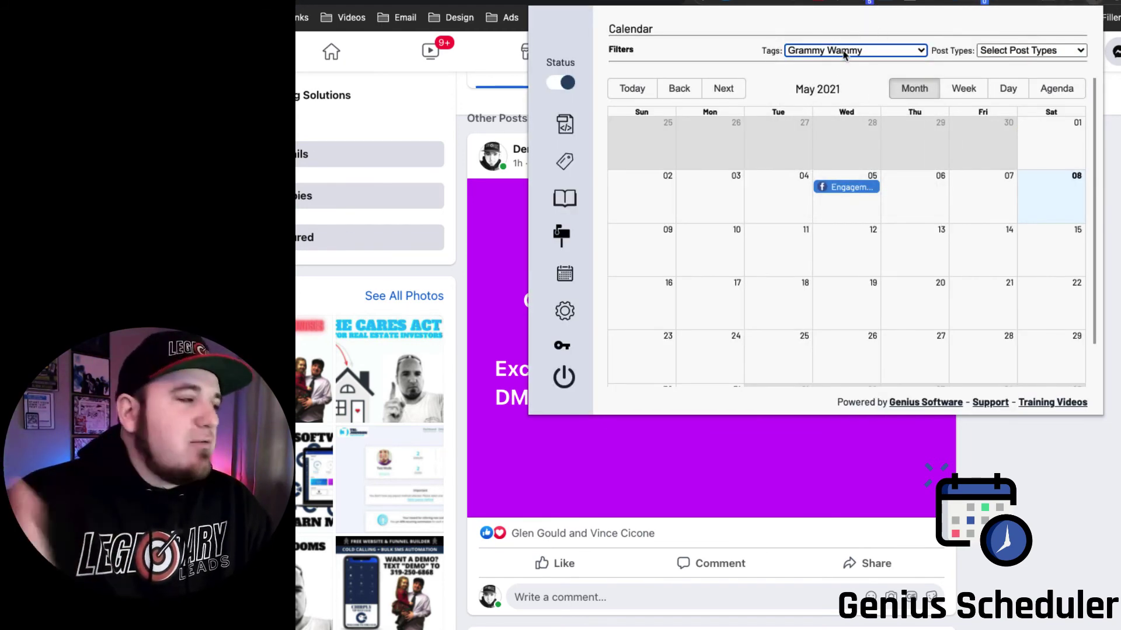
click(1008, 50)
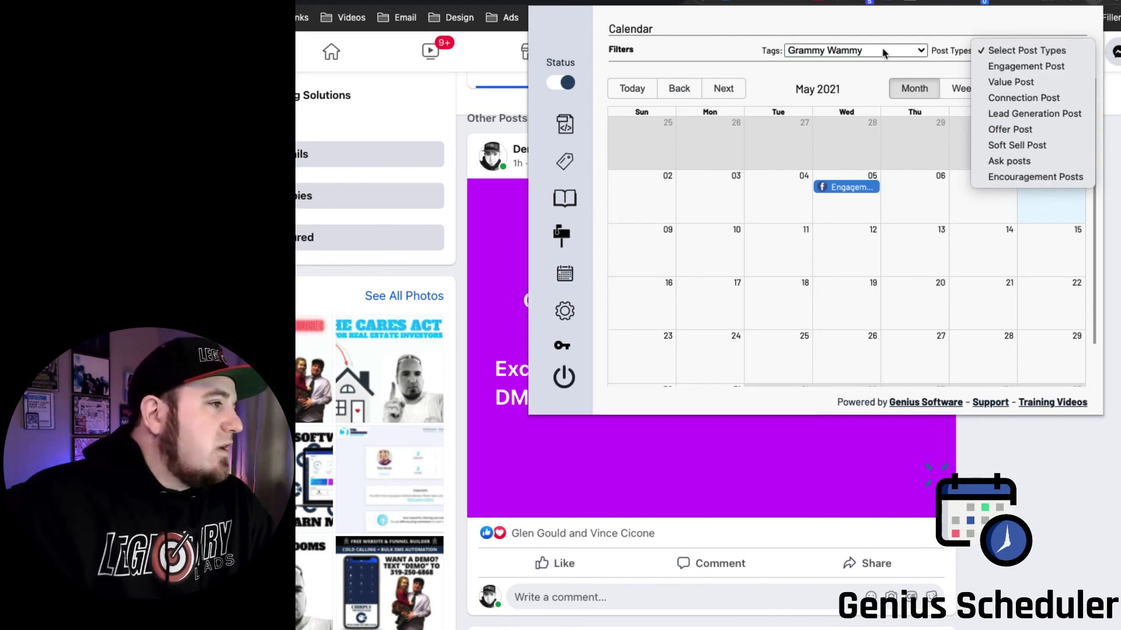
click(1032, 162)
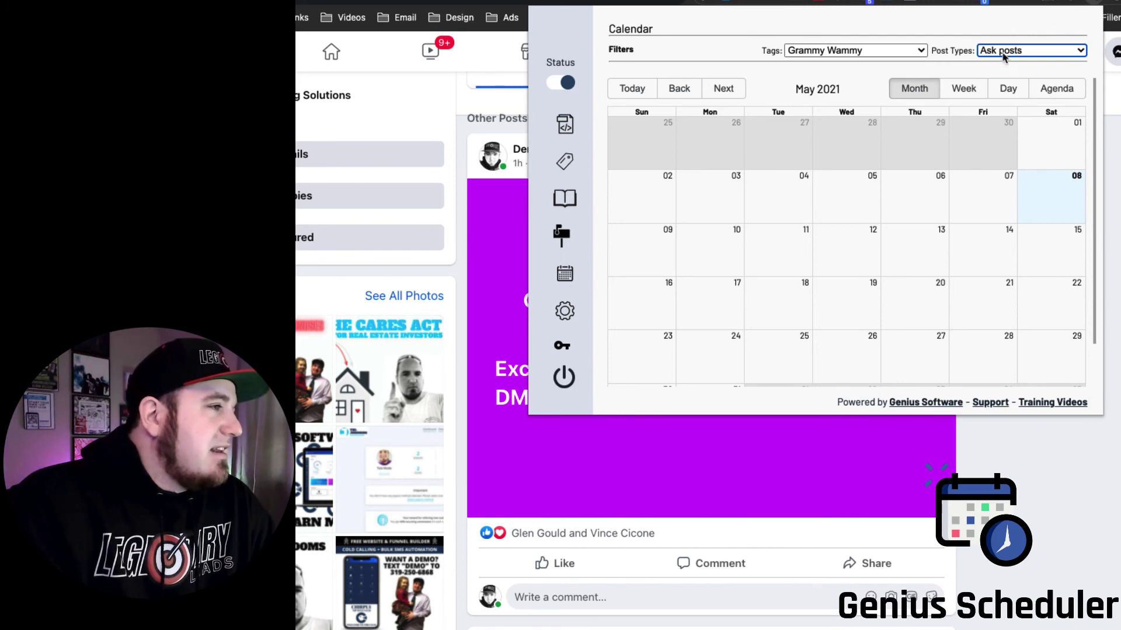
click(1009, 51)
click(1009, 66)
click(1009, 51)
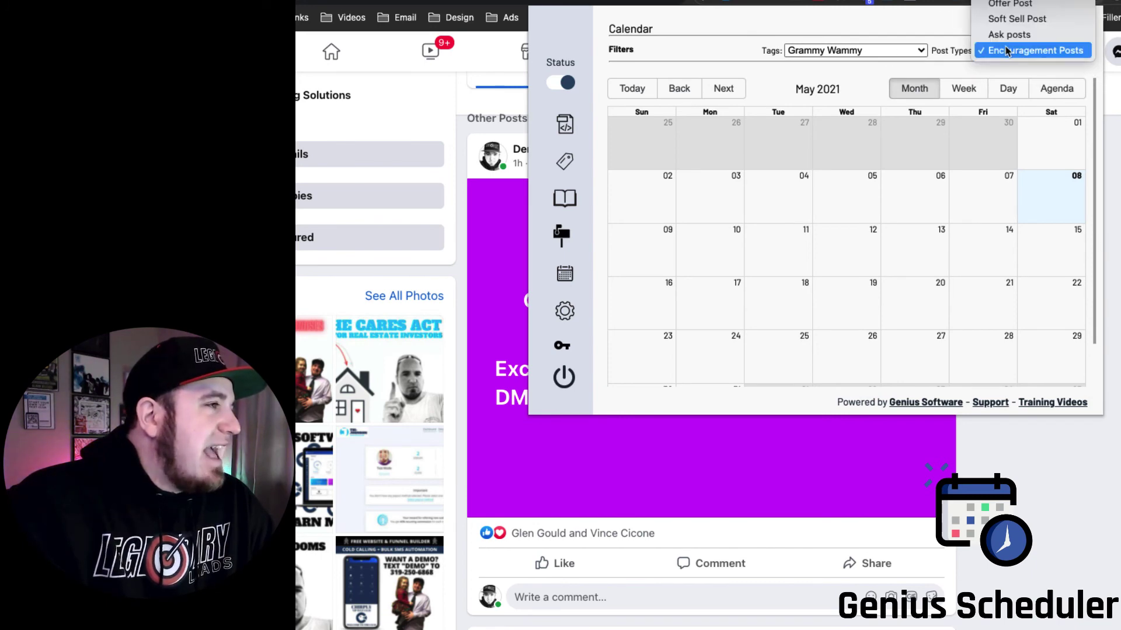
click(998, 87)
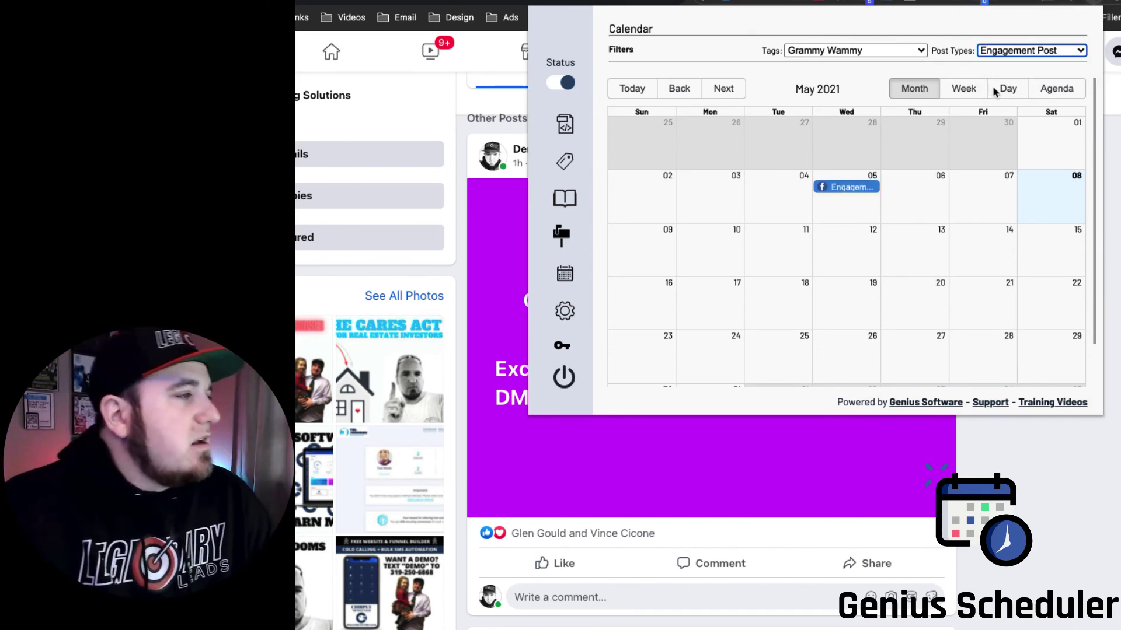
click(1009, 51)
click(1009, 35)
click(893, 50)
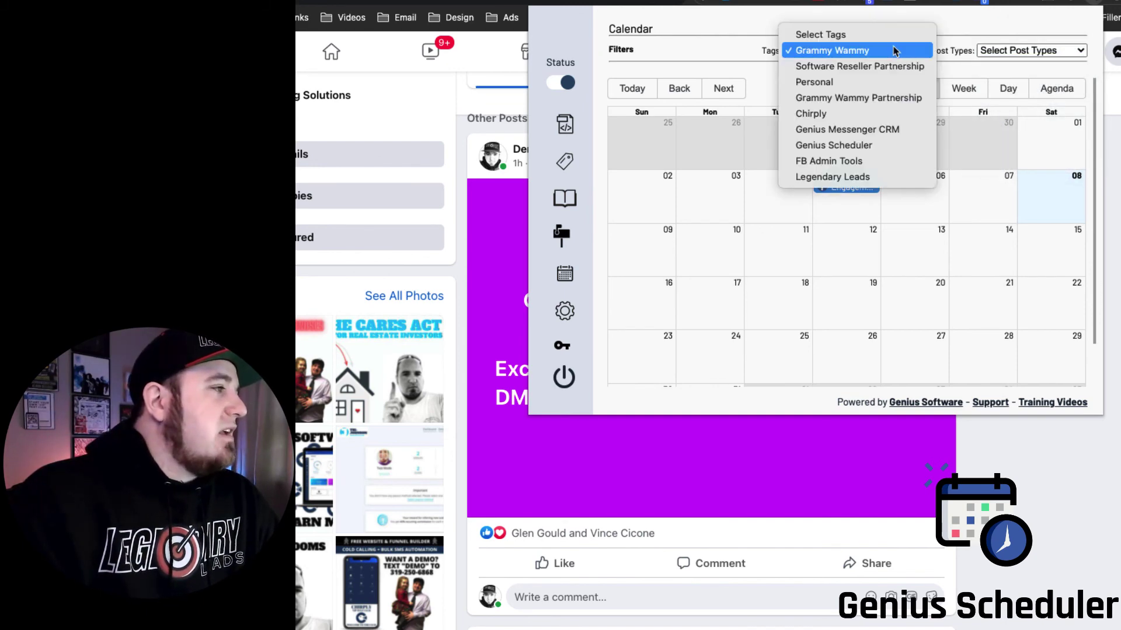
click(895, 37)
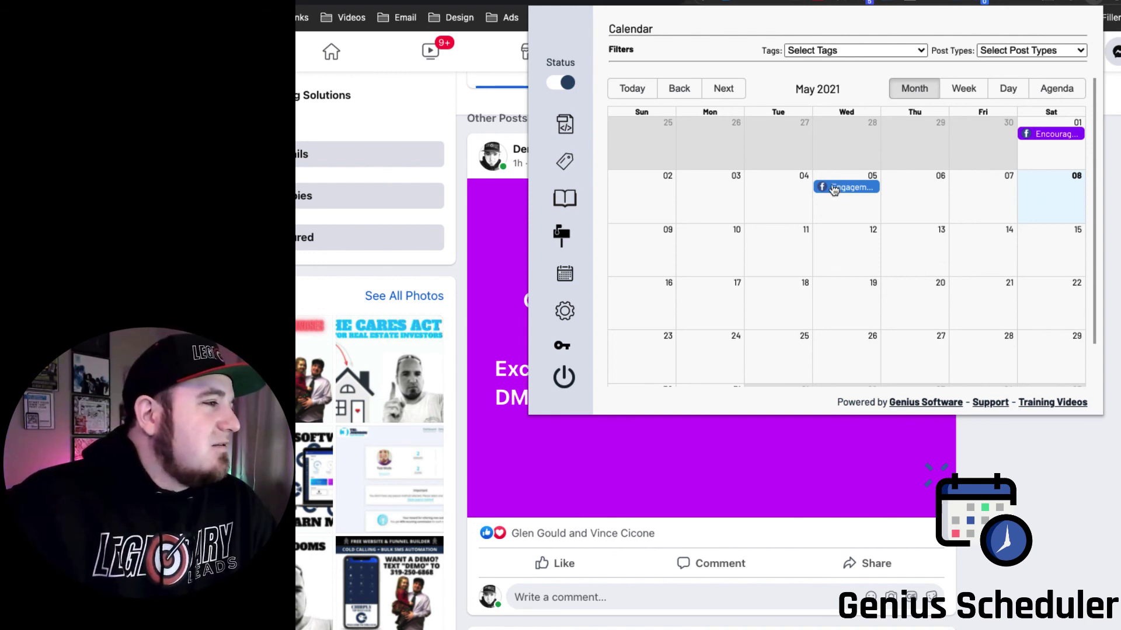
click(1007, 299)
scroll(1008, 299, up, 10)
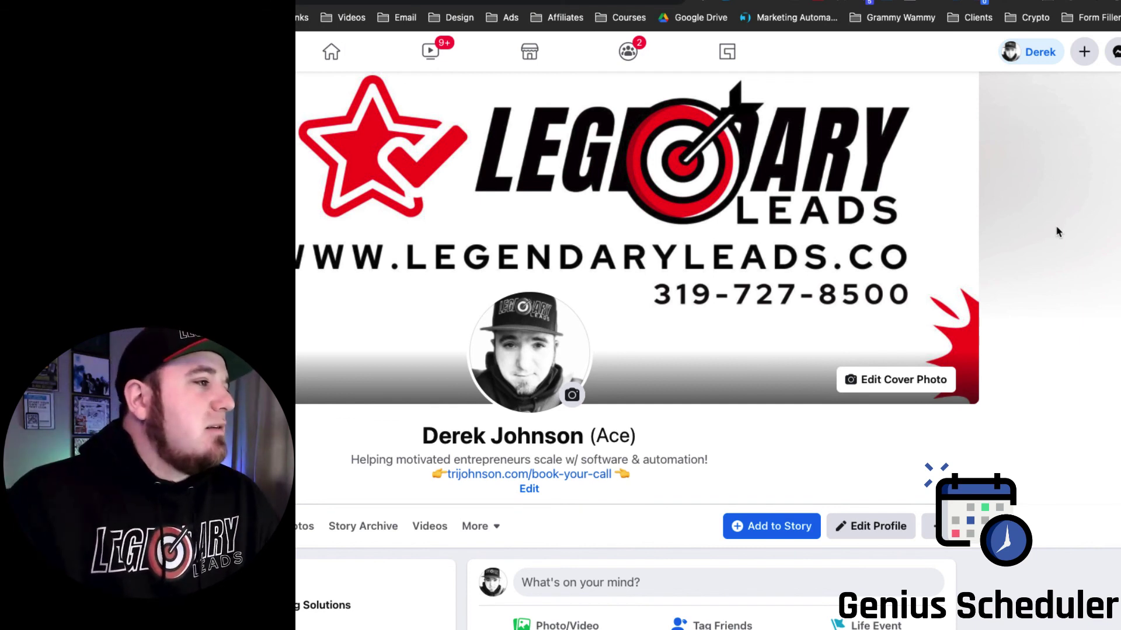
click(1094, 2)
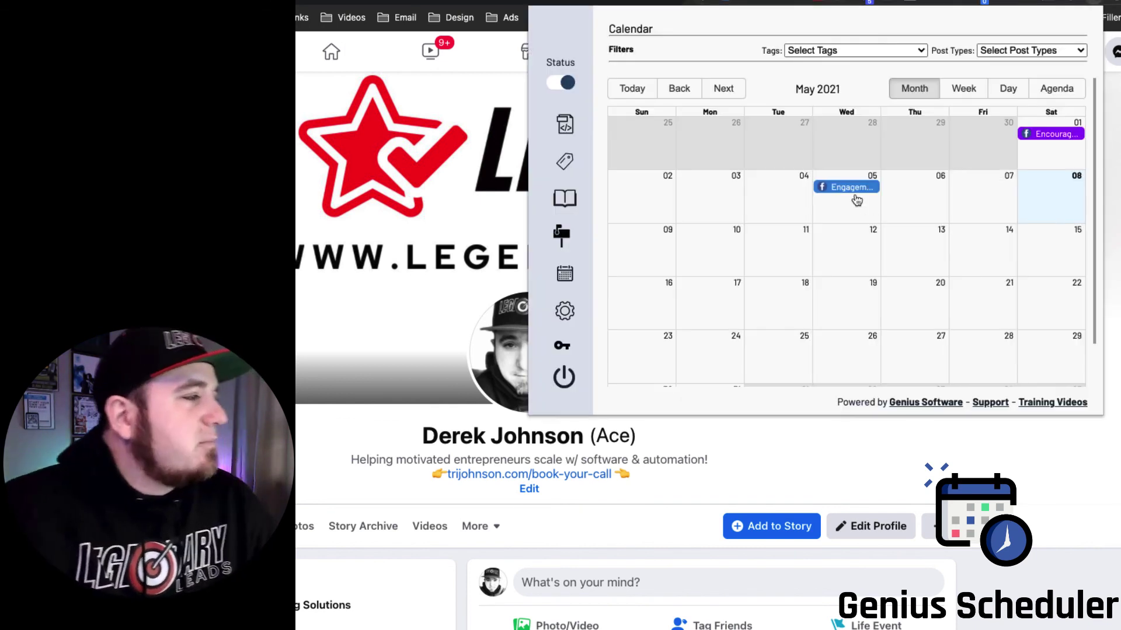